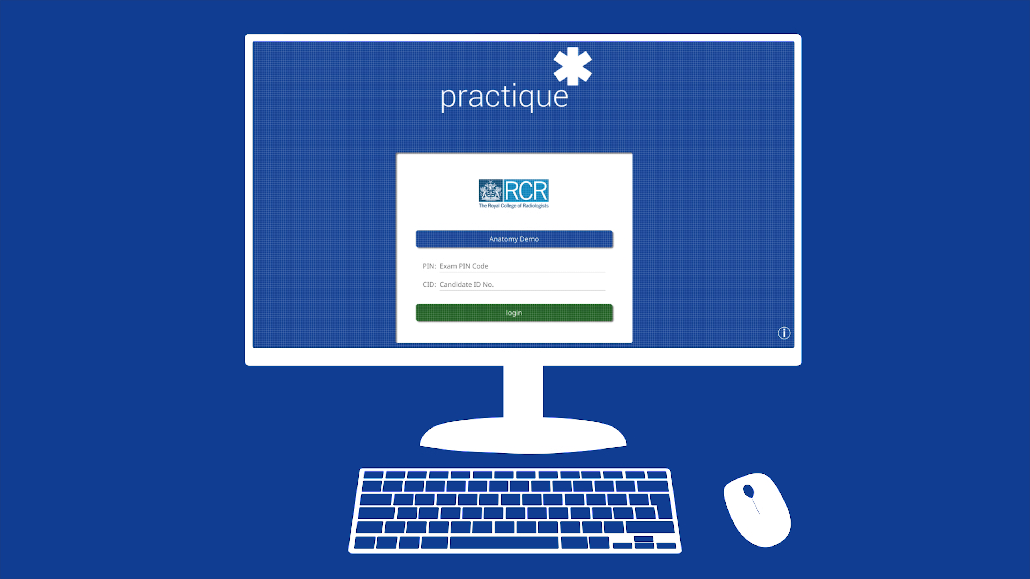
Step: Enter the exam PIN and candidate ID on the Anatomy Demo login screen
{"action": "left_click", "coordinate": [465, 266]}
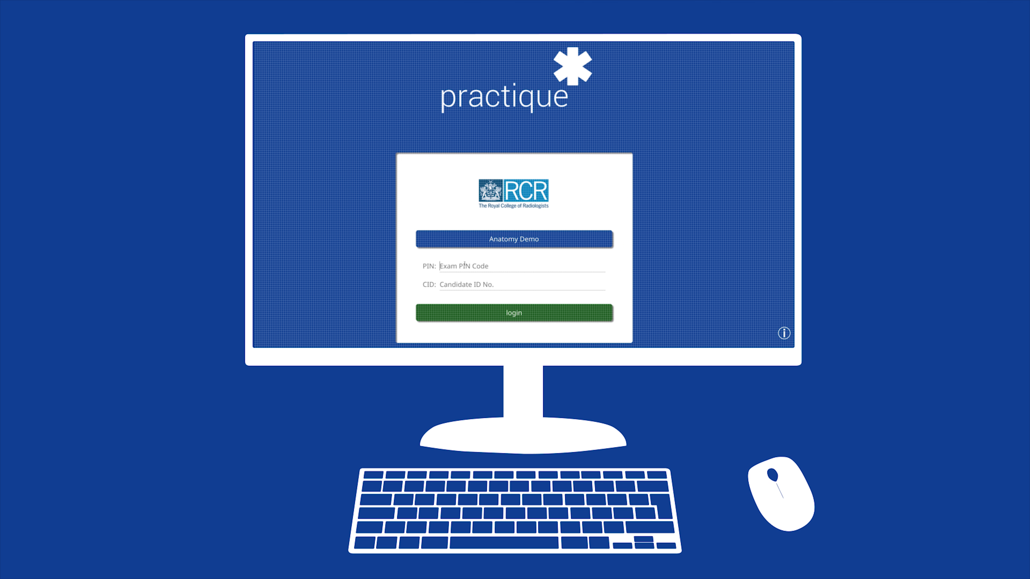
{"action": "type", "text": "501192"}
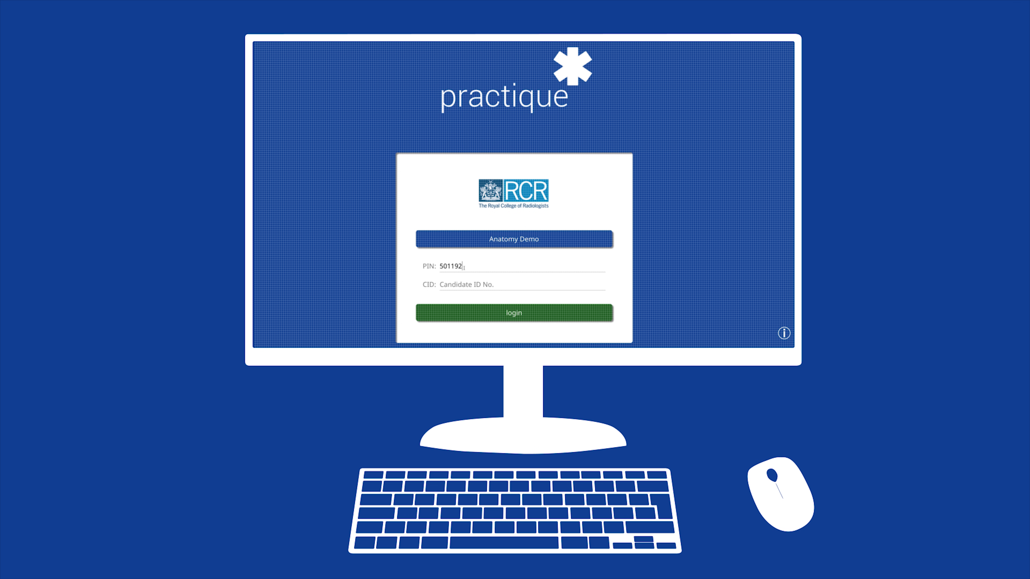
{"action": "left_click", "coordinate": [442, 284]}
{"action": "type", "text": "11001"}
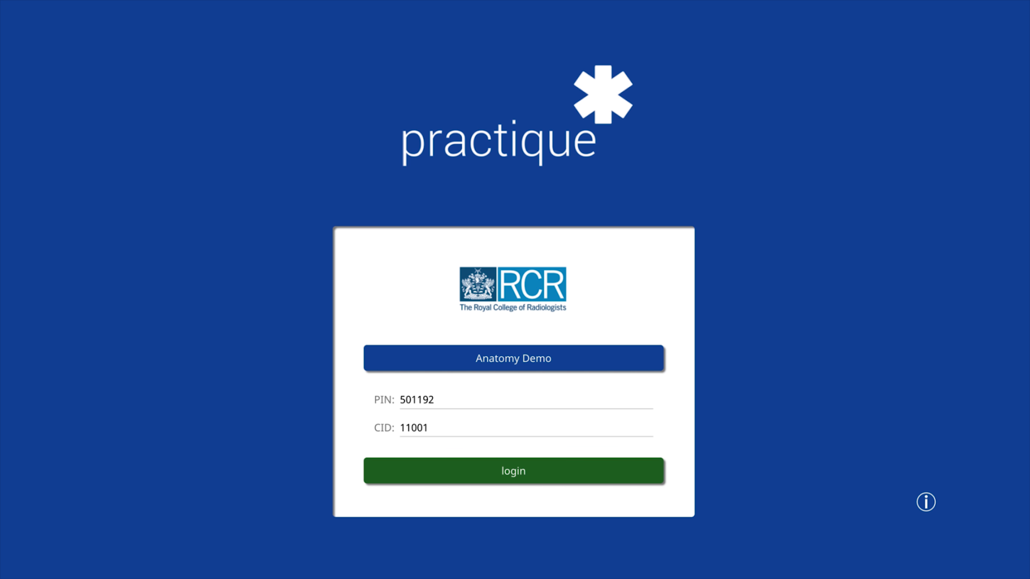
Step: Log in, begin the exam, and enlarge question 1's sagittal CT image
{"action": "left_click", "coordinate": [436, 479]}
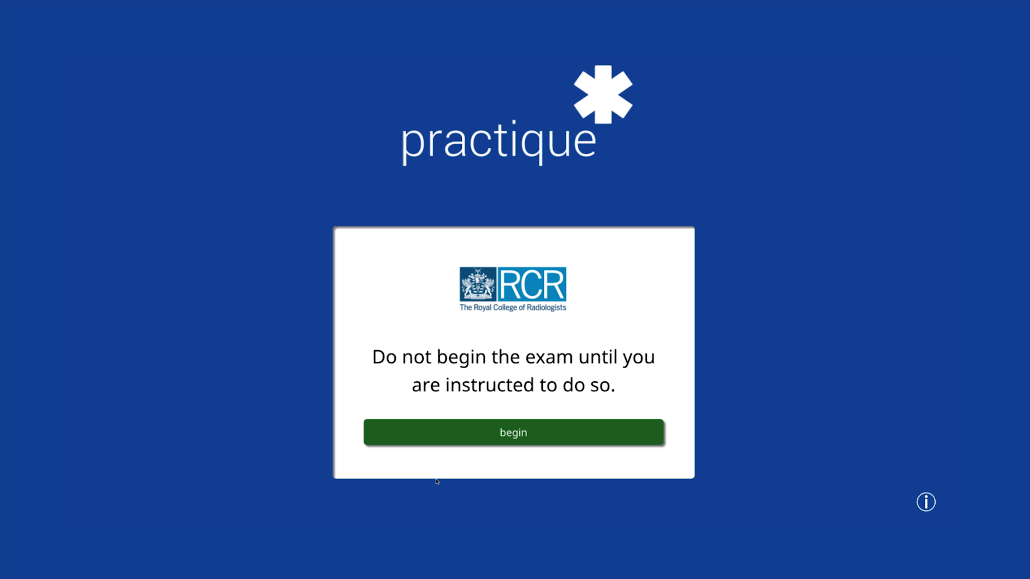
{"action": "left_click", "coordinate": [448, 437]}
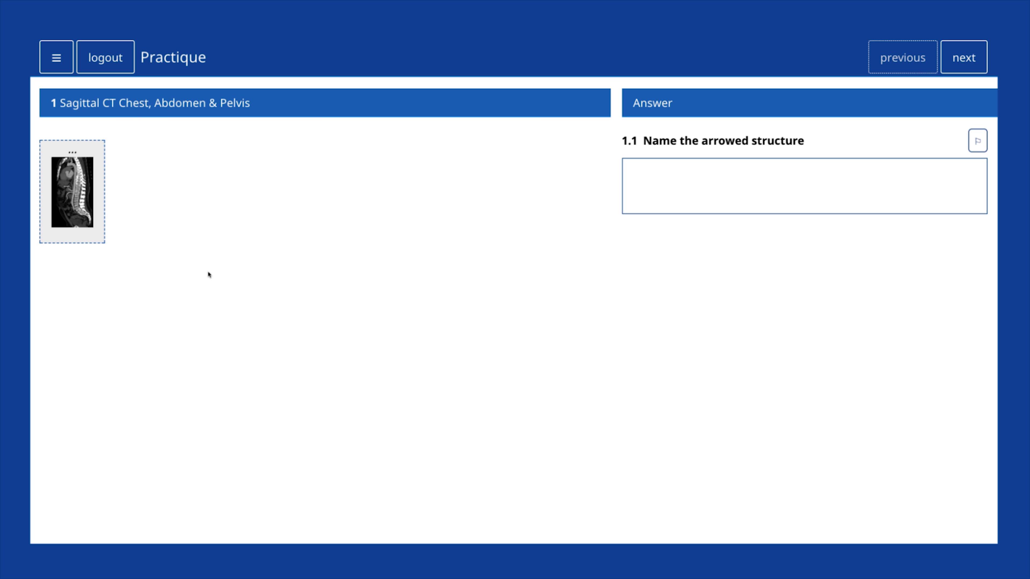
{"action": "left_click", "coordinate": [90, 205]}
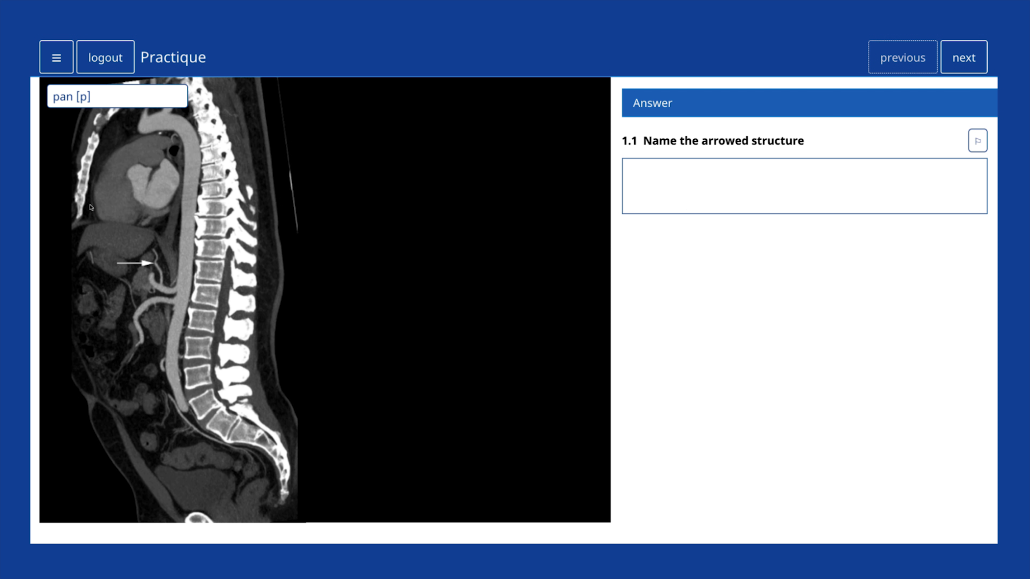
Step: View the sagittal CT full screen and browse the image viewing modes
{"action": "left_click", "coordinate": [302, 221]}
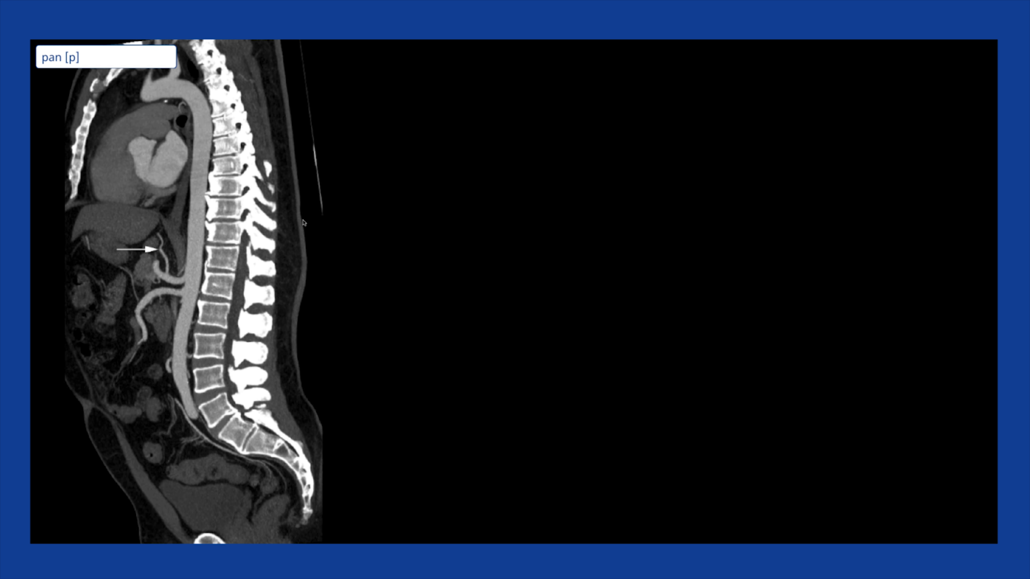
{"action": "left_click", "coordinate": [138, 57]}
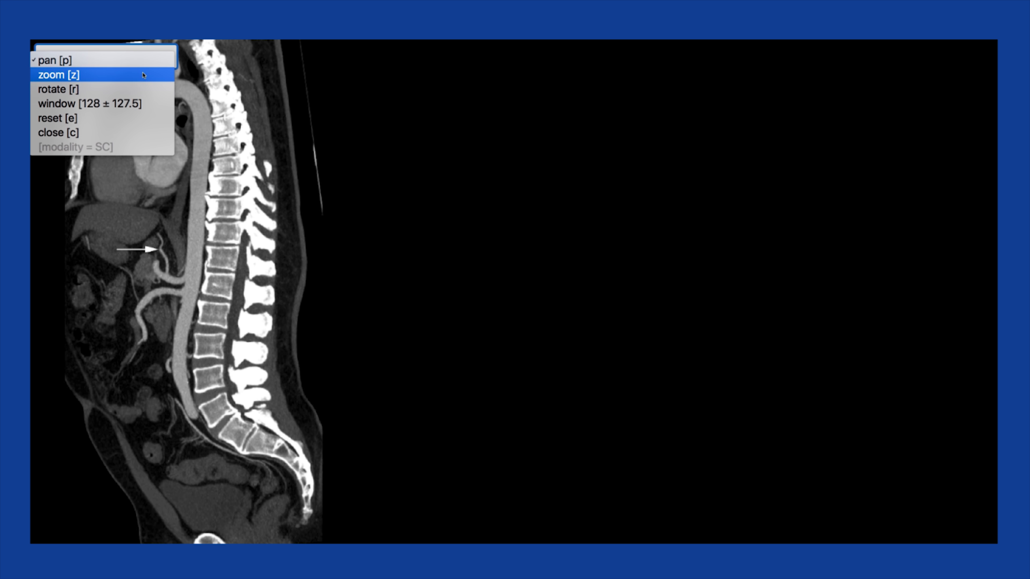
{"action": "left_click", "coordinate": [113, 133]}
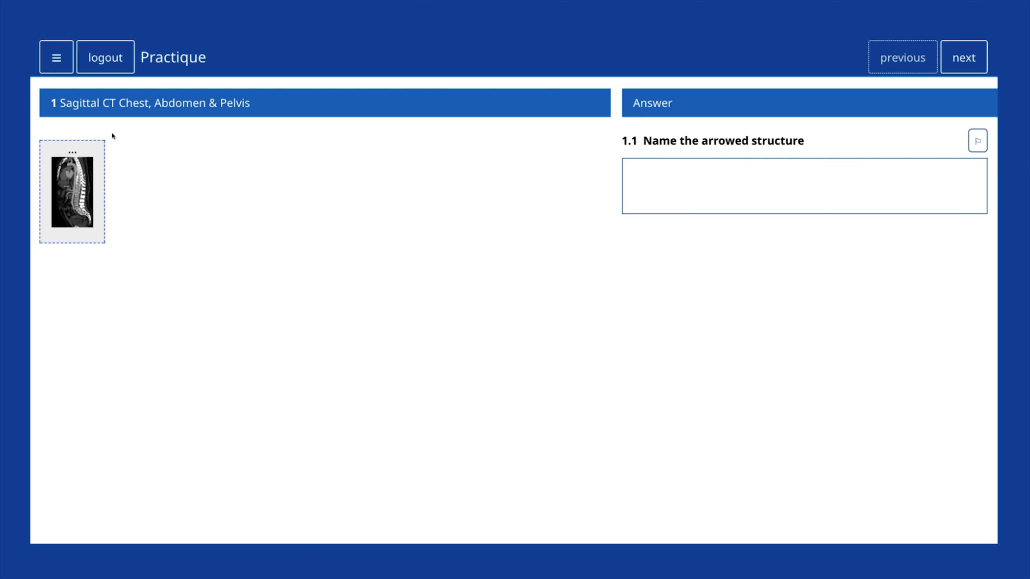
{"action": "left_click", "coordinate": [101, 163]}
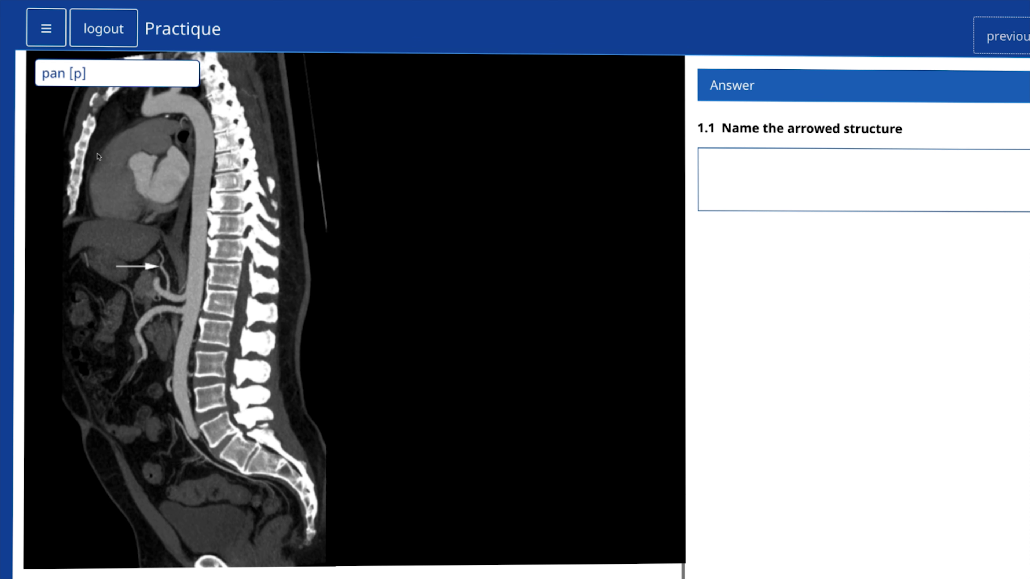
{"action": "left_click", "coordinate": [127, 80]}
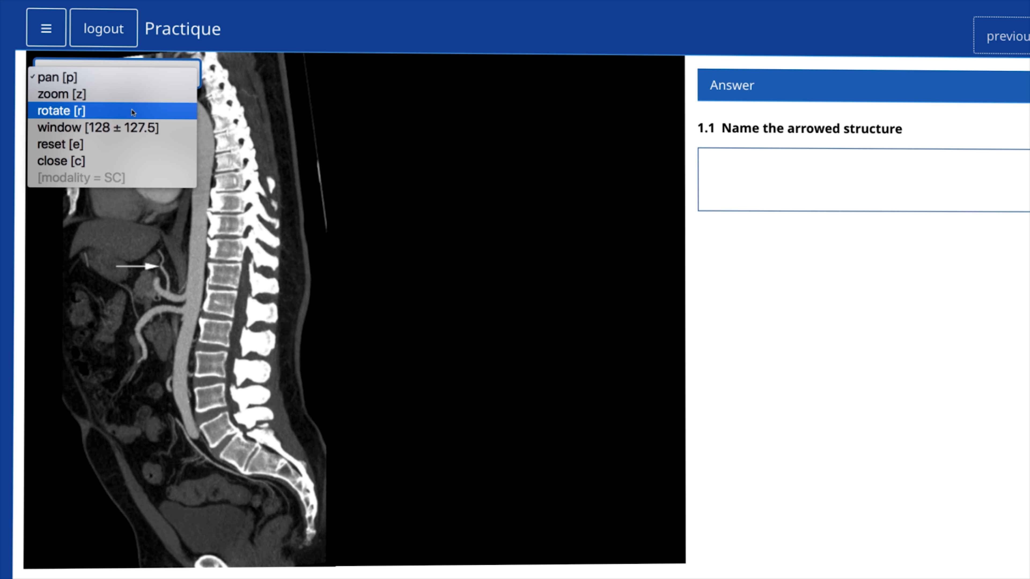
{"action": "key", "text": "Escape"}
{"action": "key", "text": "Down"}
{"action": "key", "text": "Down"}
{"action": "key", "text": "Down"}
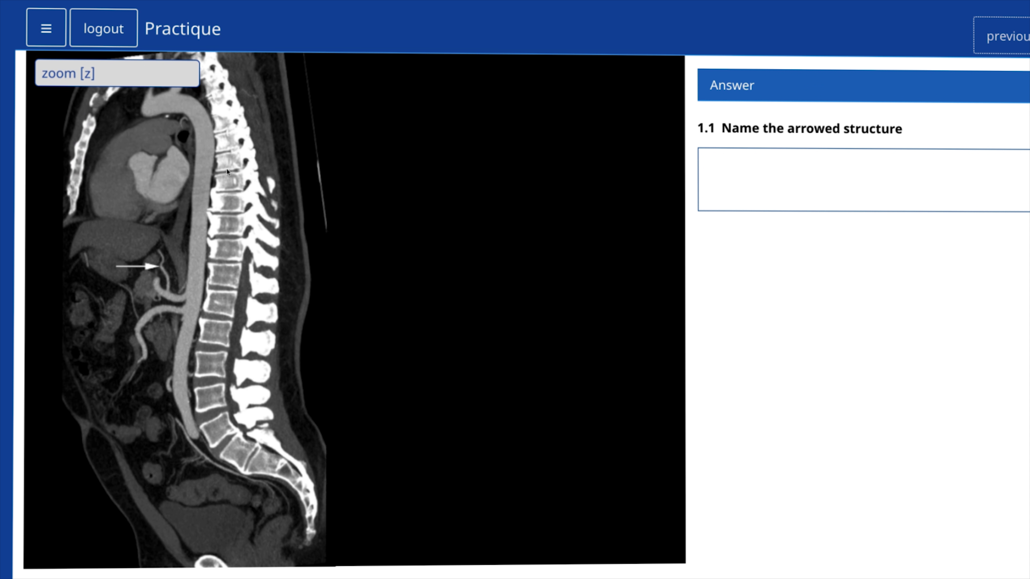
Step: Rotate the CT image clockwise, switch to zoom, then reset it to the original view
{"action": "key", "text": "r"}
{"action": "left_click_drag", "start_coordinate": [227, 171], "coordinate": [291, 153]}
{"action": "key", "text": "z"}
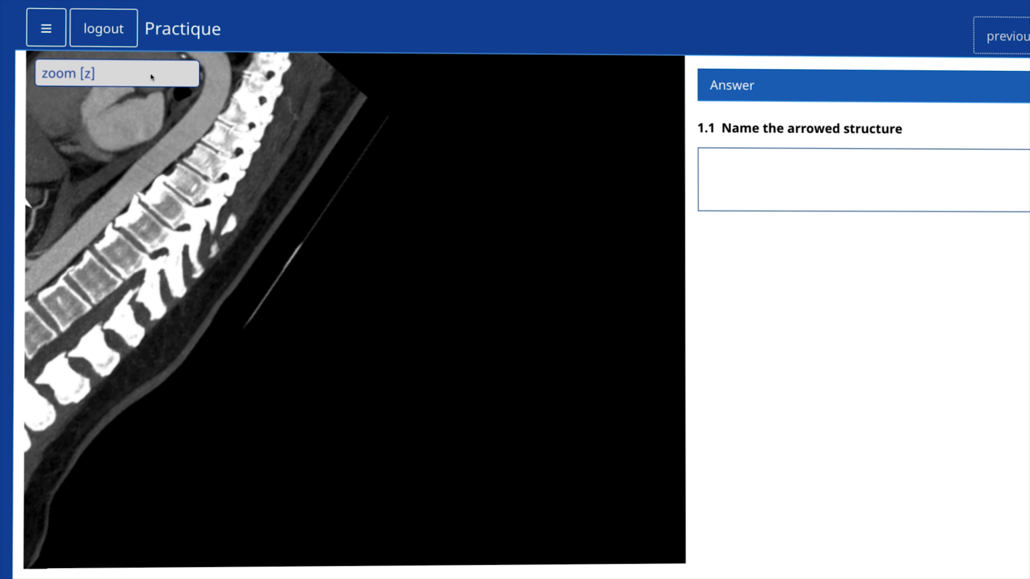
{"action": "left_click", "coordinate": [149, 73]}
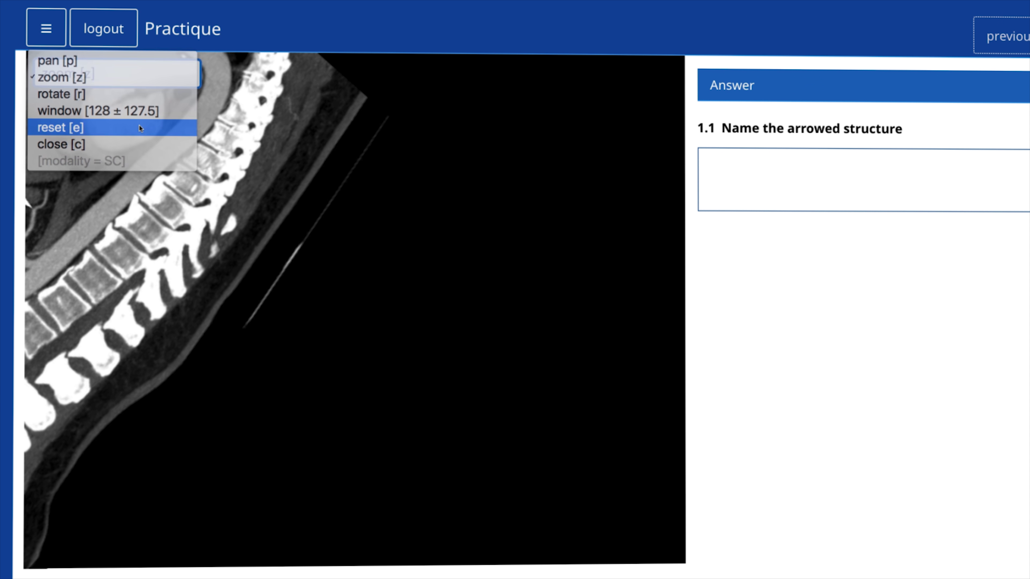
{"action": "left_click", "coordinate": [140, 128]}
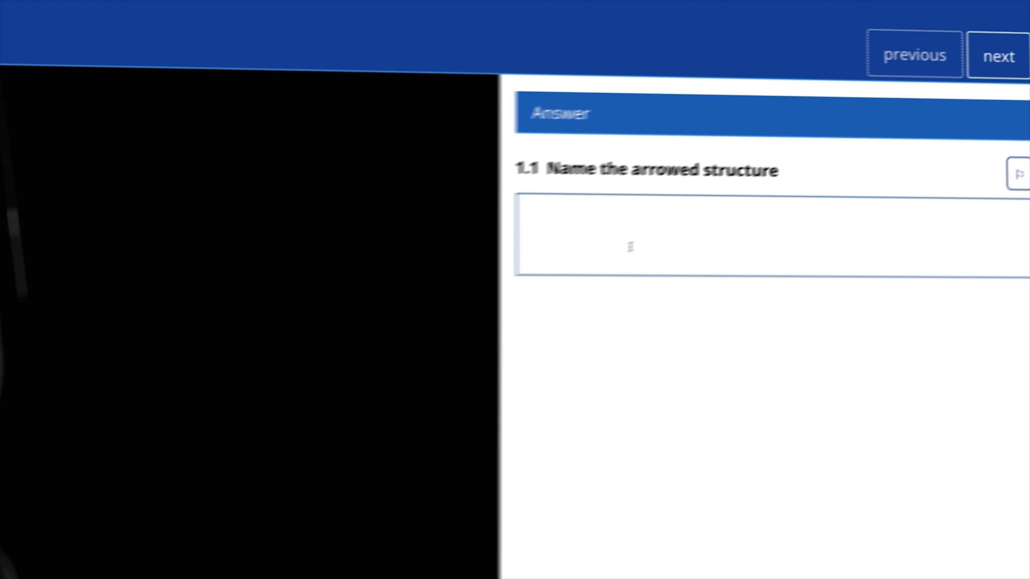
Step: Answer question 1.1 with 'left gastric artery' and go to question 2
{"action": "left_click", "coordinate": [787, 184]}
{"action": "type", "text": "le"}
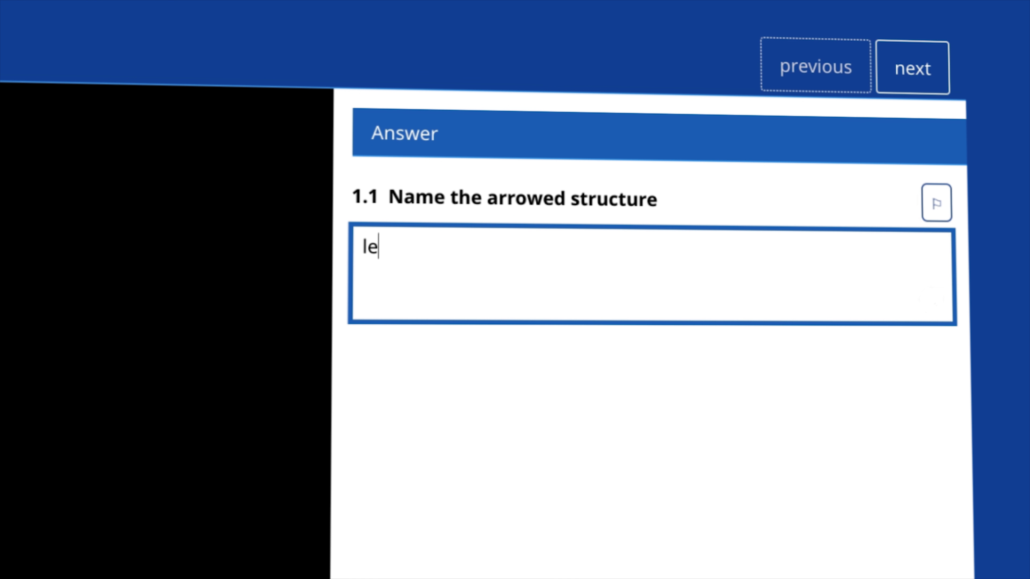
{"action": "type", "text": "ft gastr"}
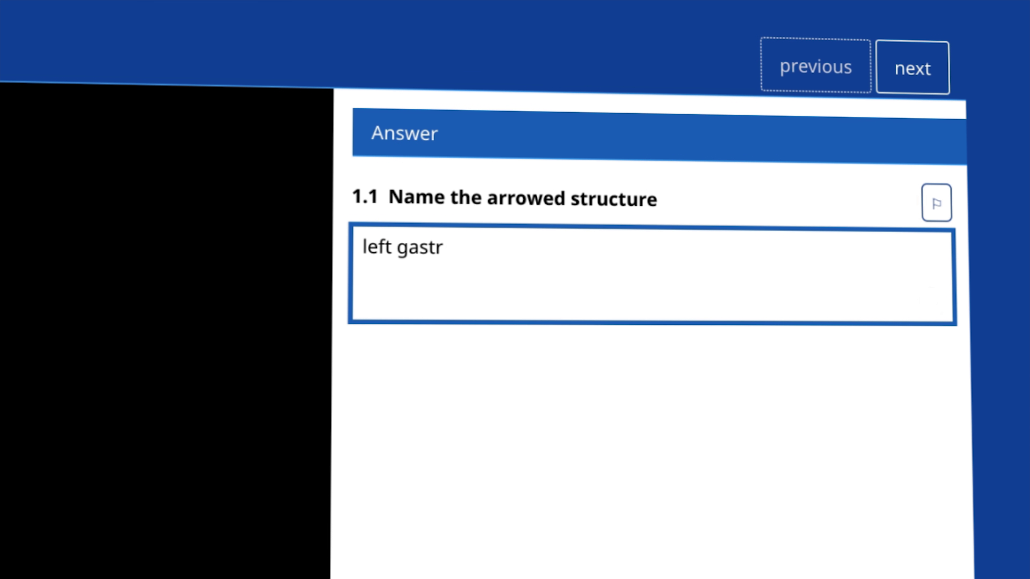
{"action": "type", "text": "ic artery"}
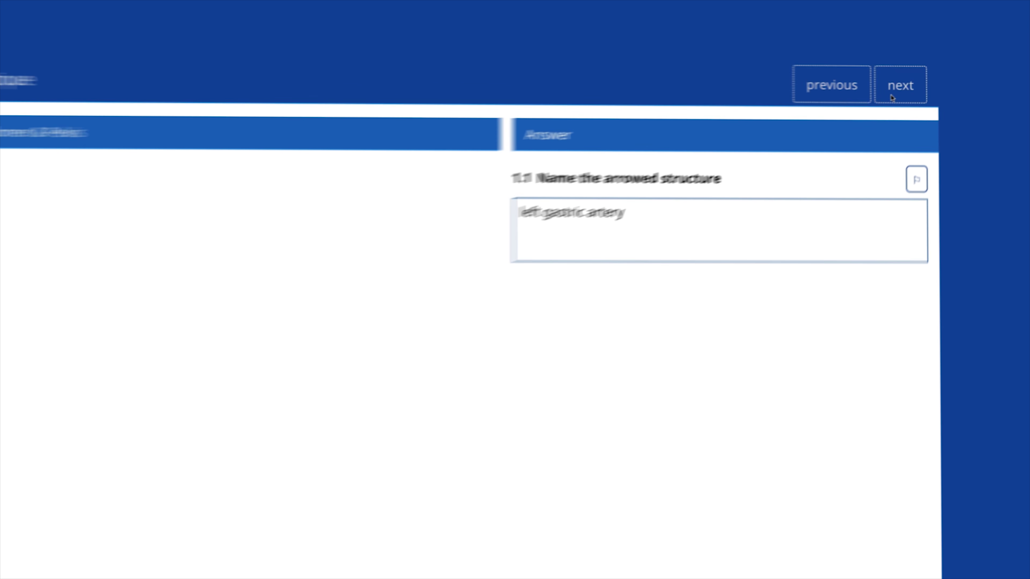
{"action": "left_click", "coordinate": [899, 82]}
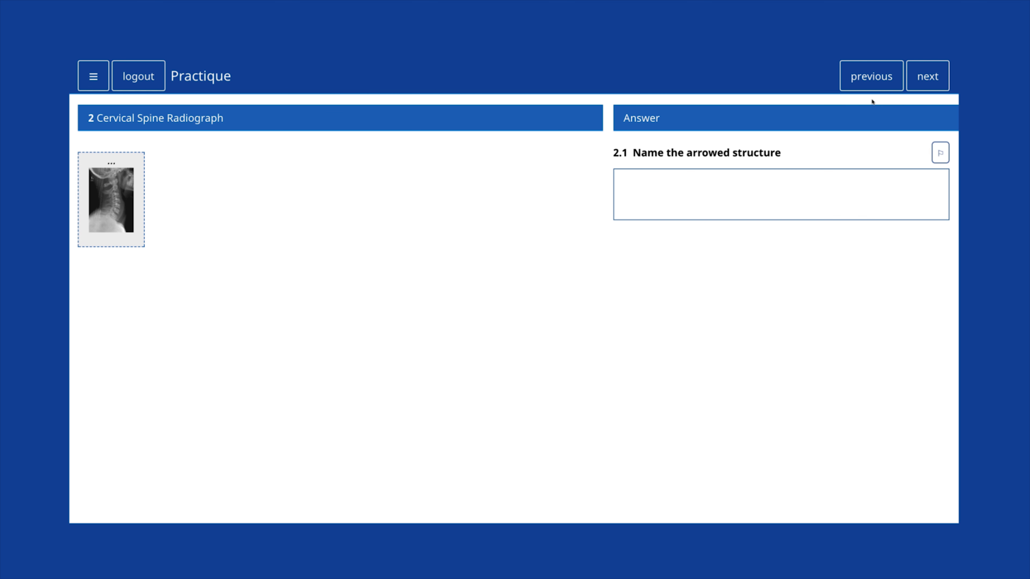
Step: Jump to question 3 from the question list and leave it flagged for review
{"action": "left_click", "coordinate": [91, 88]}
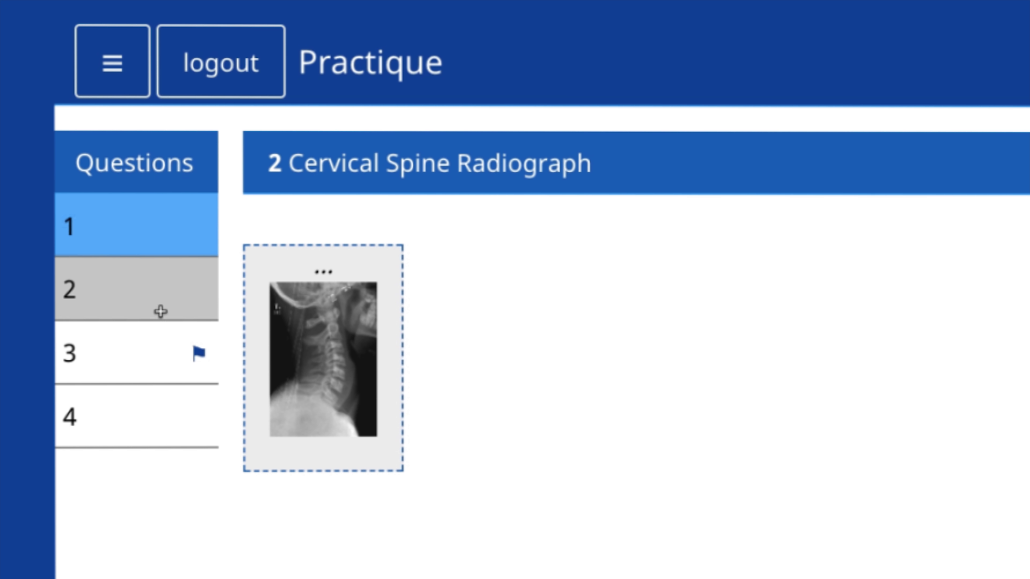
{"action": "left_click", "coordinate": [106, 352]}
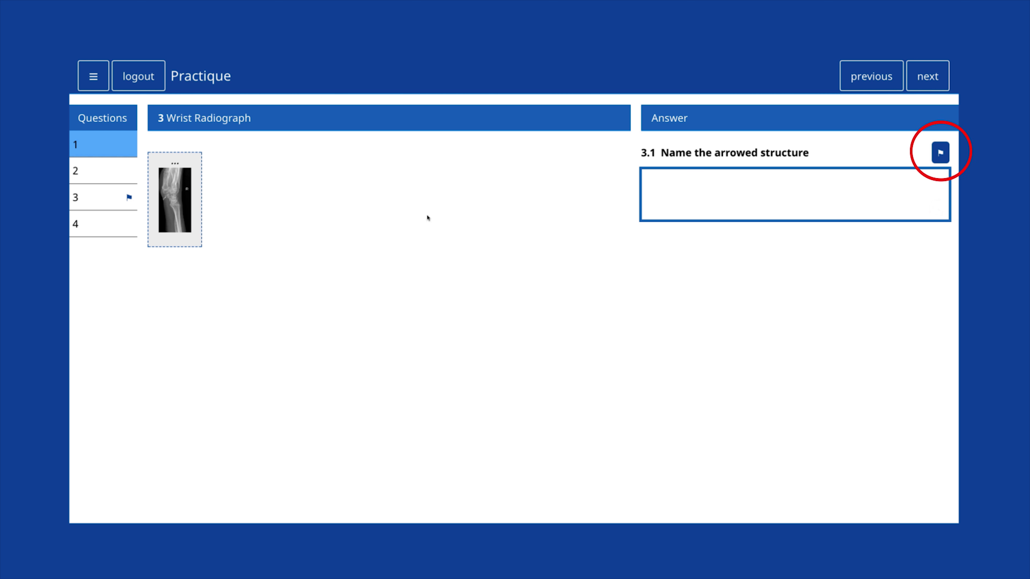
{"action": "left_click", "coordinate": [941, 153]}
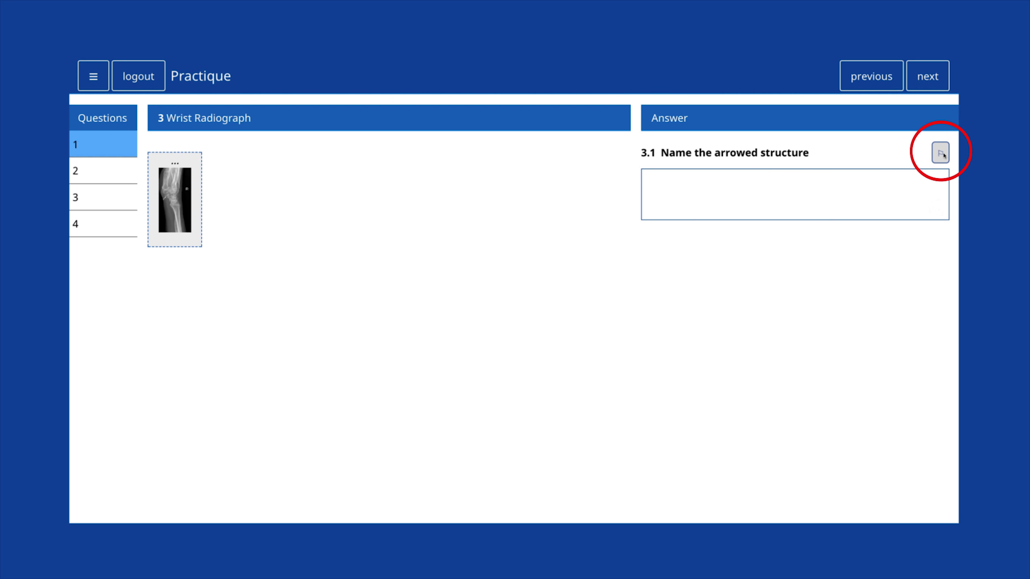
{"action": "left_click", "coordinate": [944, 156]}
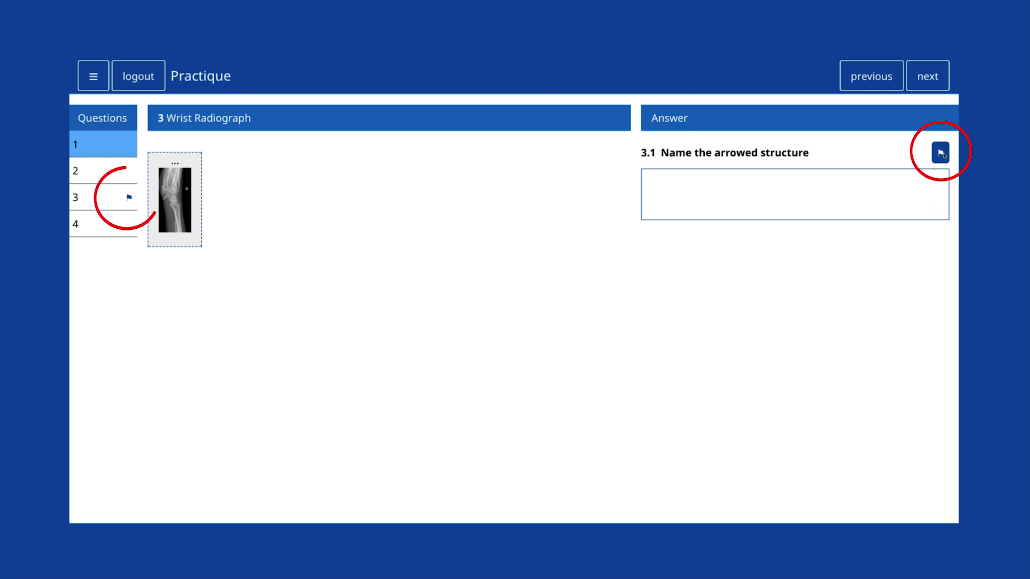
{"action": "left_click", "coordinate": [942, 154]}
{"action": "left_click", "coordinate": [940, 153]}
Step: Answer question 3 'scaphoid tubercl' and question 4 'triceps tendon'
{"action": "type", "text": "scaphoid tubercl"}
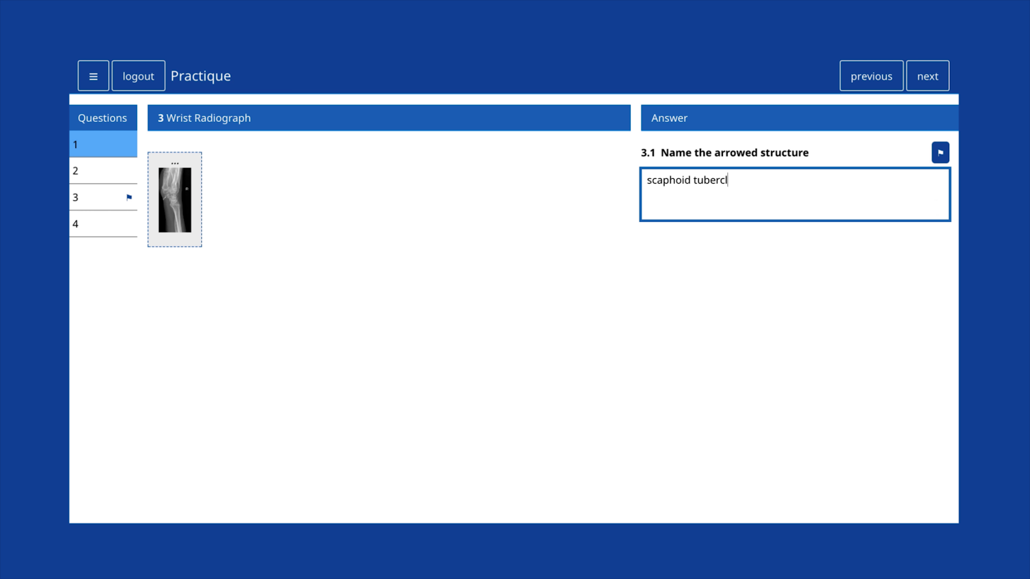
{"action": "key", "text": "Return"}
{"action": "type", "text": "triceps tendon"}
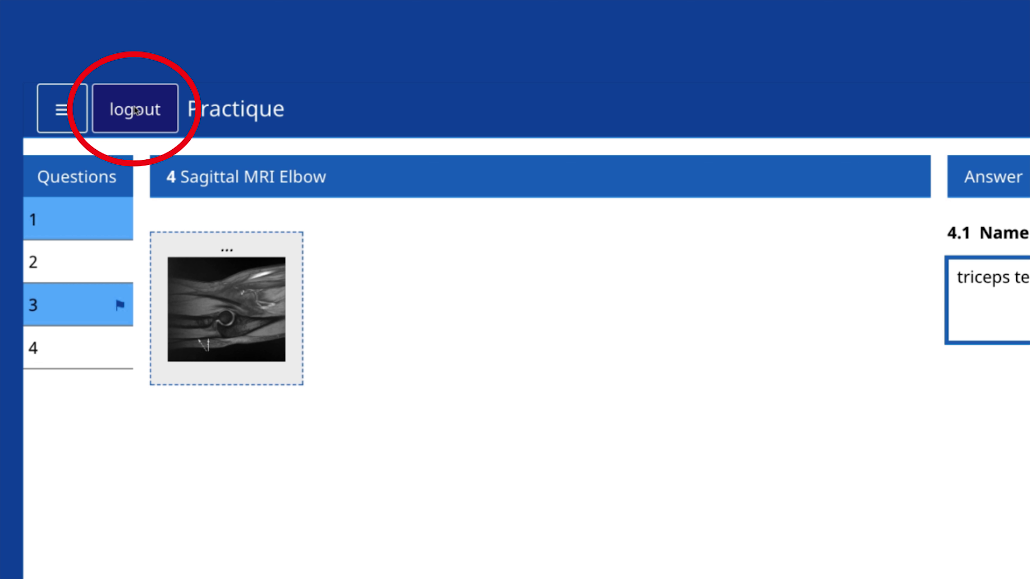
Step: Cancel the logout and return to unanswered question 2
{"action": "left_click", "coordinate": [135, 109]}
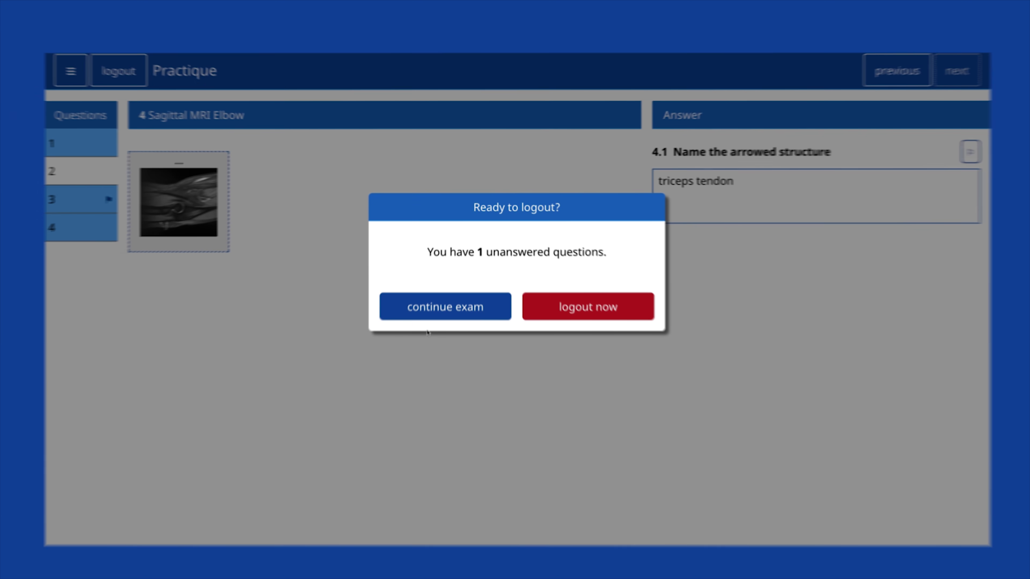
{"action": "left_click", "coordinate": [383, 341]}
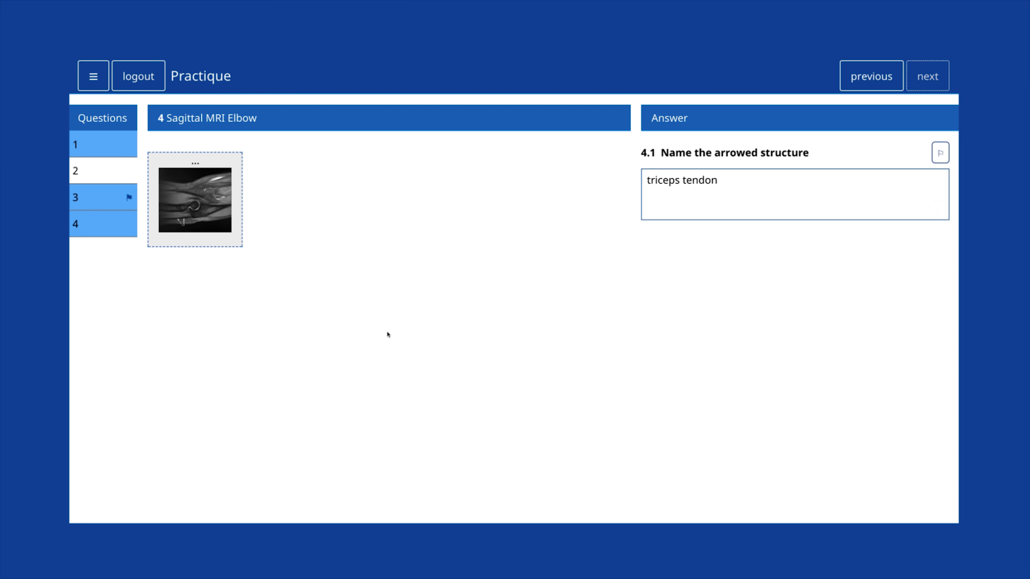
{"action": "left_click", "coordinate": [117, 166]}
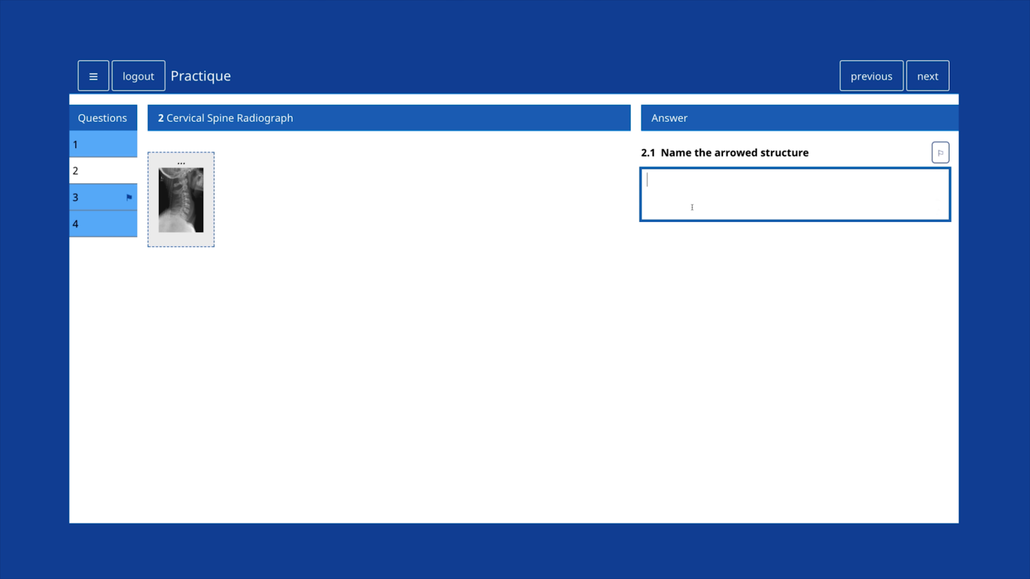
Step: Answer 2.1 with 'mandibular condyle' and confirm logging out of the exam
{"action": "type", "text": "mandibular cond"}
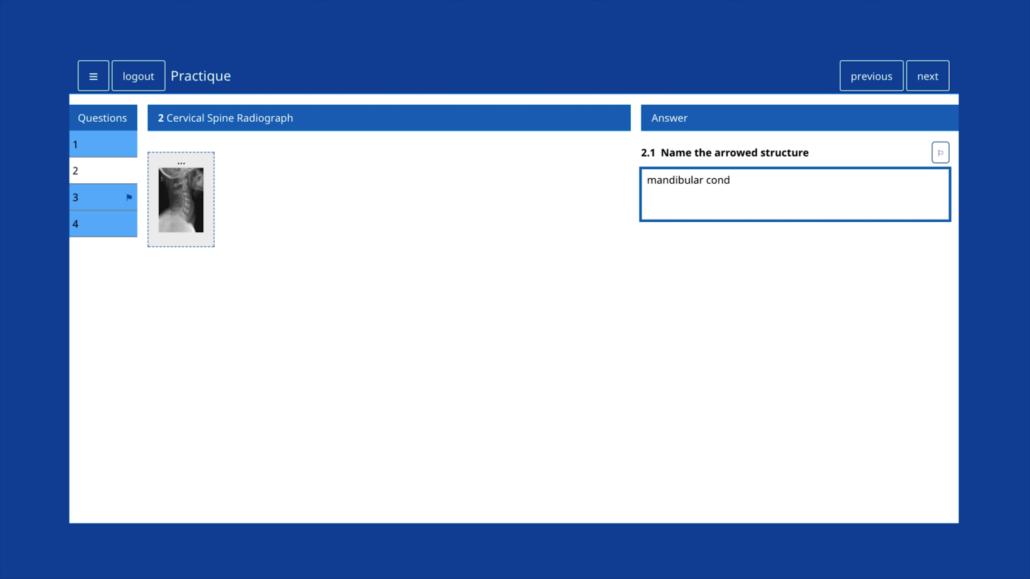
{"action": "type", "text": "yle"}
{"action": "left_click", "coordinate": [524, 298]}
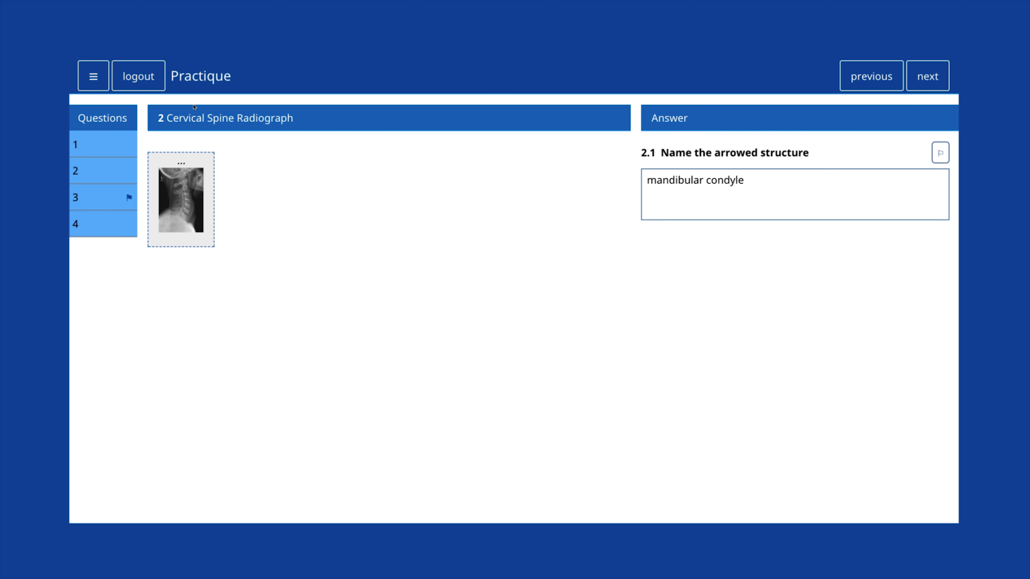
{"action": "left_click", "coordinate": [158, 86]}
{"action": "left_click", "coordinate": [591, 309]}
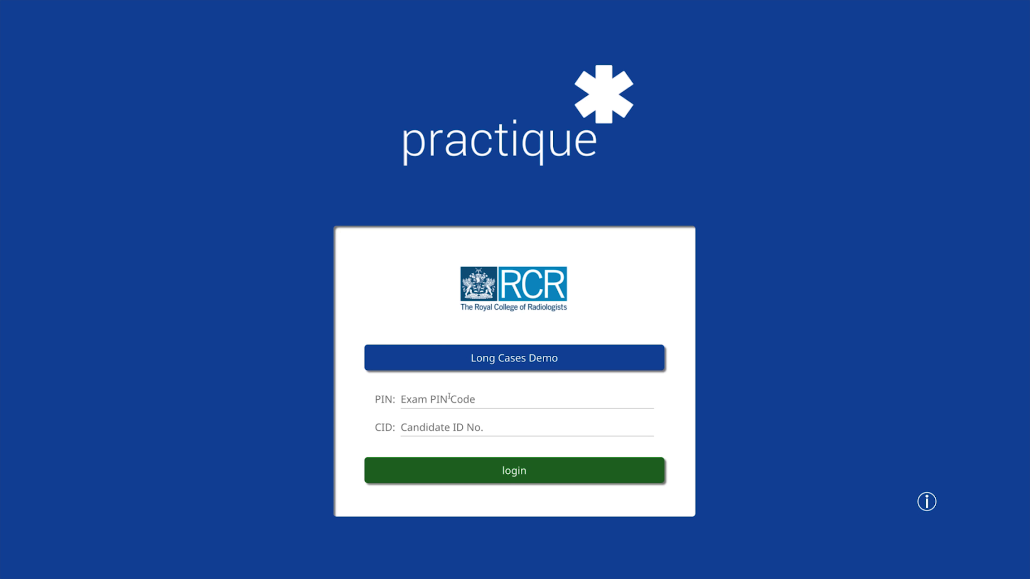
Step: Enter the exam PIN and candidate ID on the login screen
{"action": "left_click", "coordinate": [462, 400]}
{"action": "type", "text": "365950"}
{"action": "left_click", "coordinate": [461, 426]}
{"action": "type", "text": "11001"}
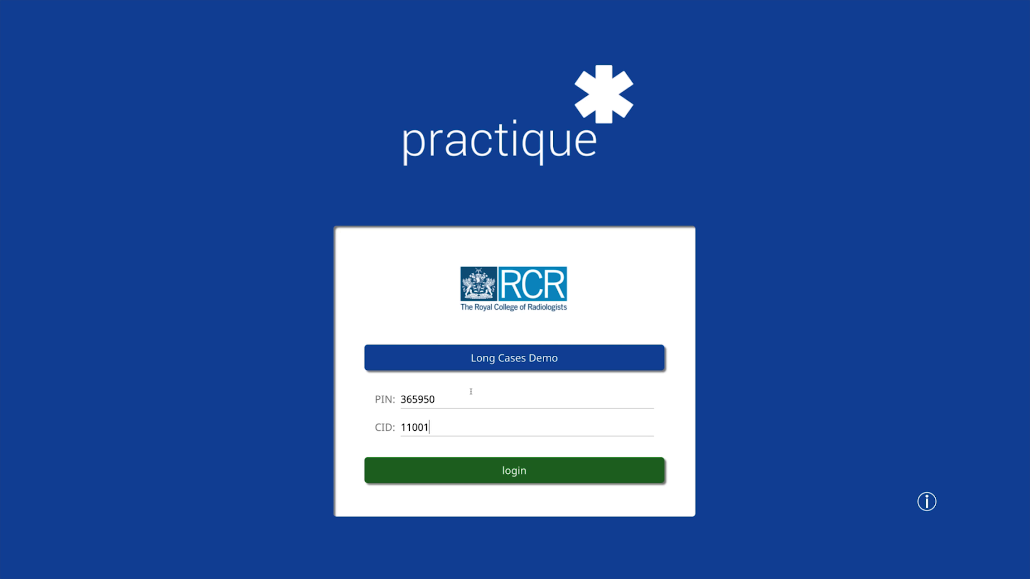
Step: Keep Long Cases Demo as the exam, log in and begin
{"action": "left_click", "coordinate": [470, 365]}
{"action": "left_click", "coordinate": [431, 365]}
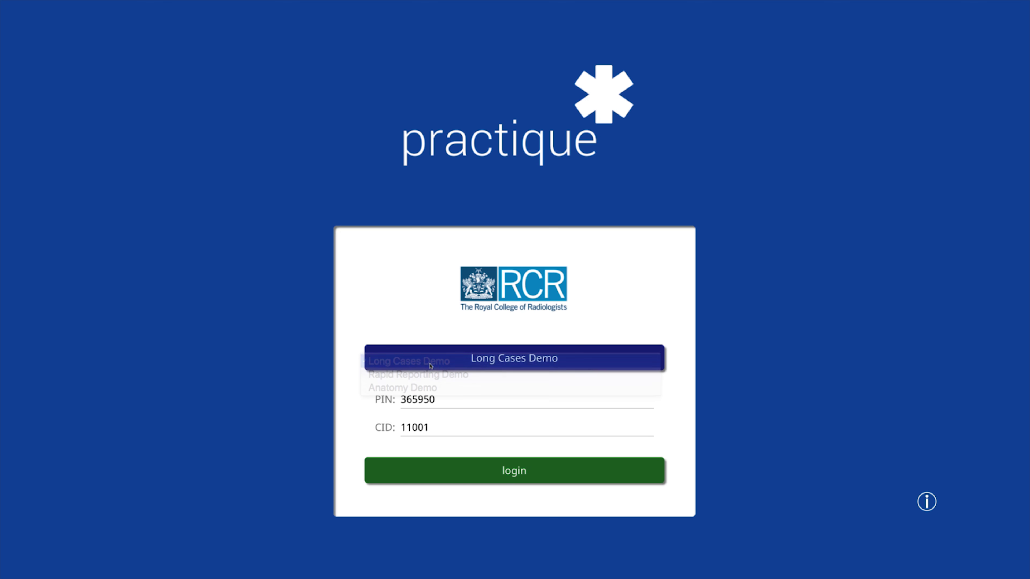
{"action": "left_click", "coordinate": [437, 466]}
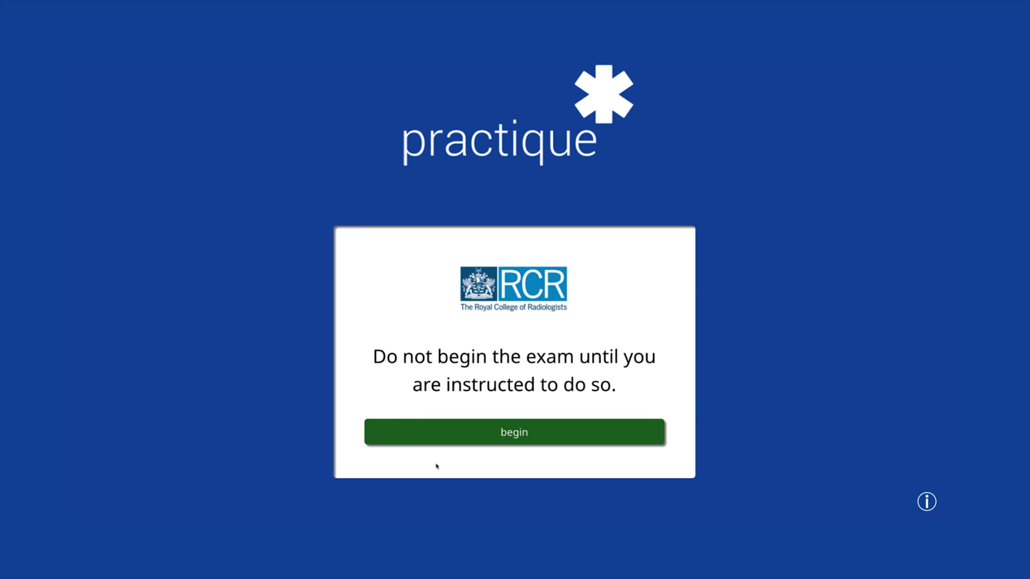
{"action": "left_click", "coordinate": [438, 441]}
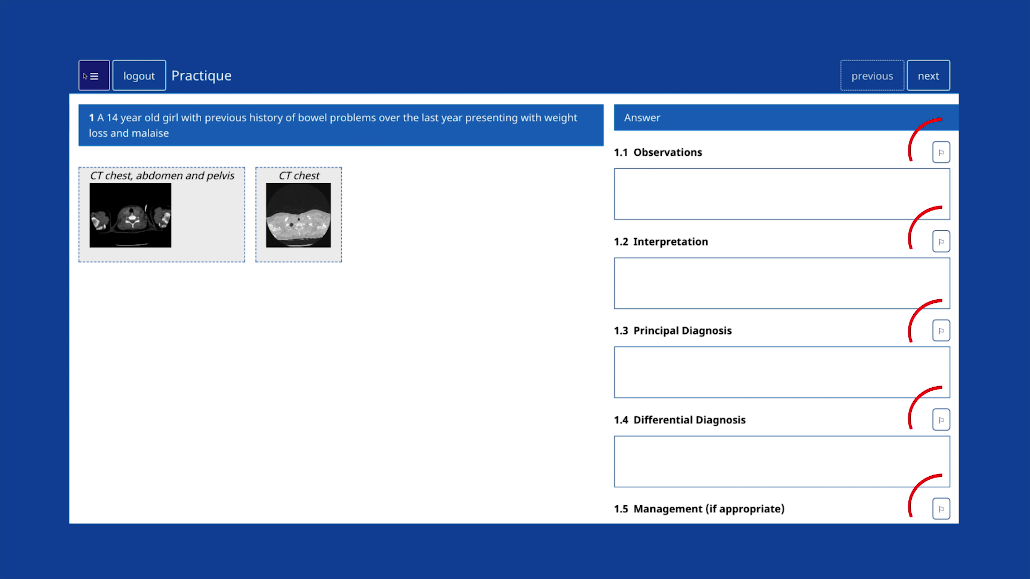
Step: Show the question list and answer the Interpretation section with 'likely infection'
{"action": "left_click", "coordinate": [94, 75]}
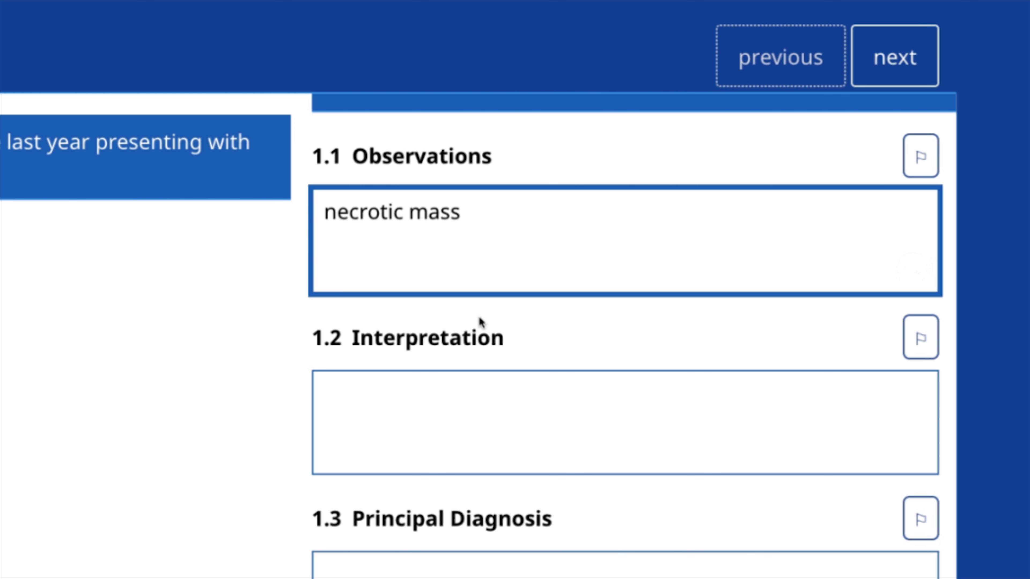
{"action": "left_click", "coordinate": [525, 445]}
{"action": "type", "text": "likely in"}
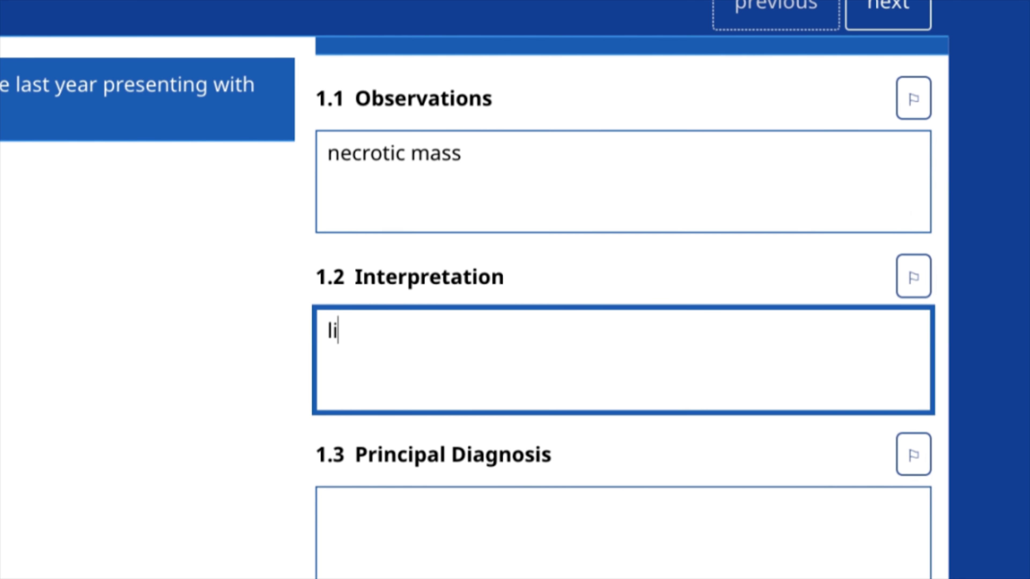
{"action": "type", "text": "fection"}
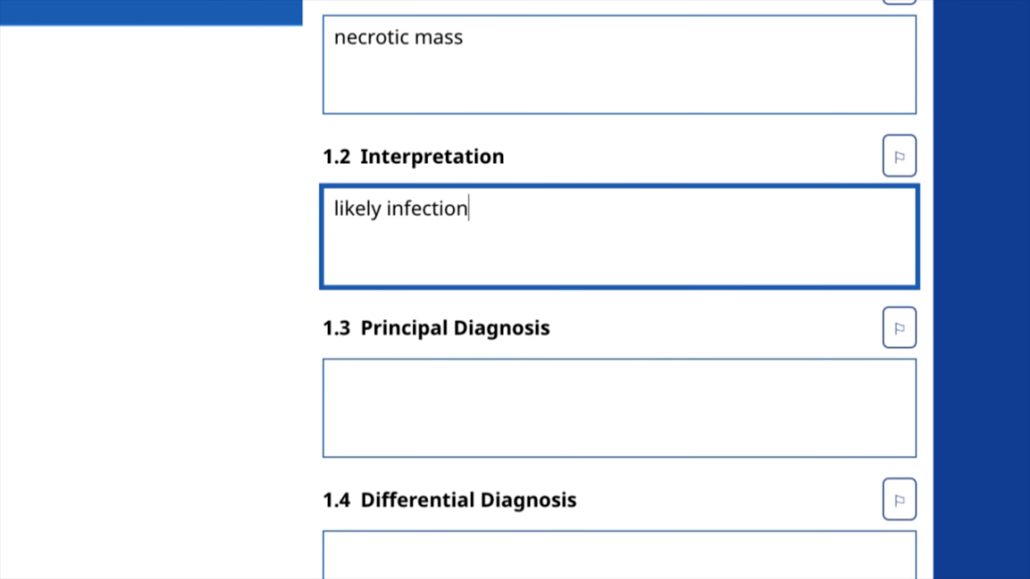
{"action": "left_click", "coordinate": [473, 303]}
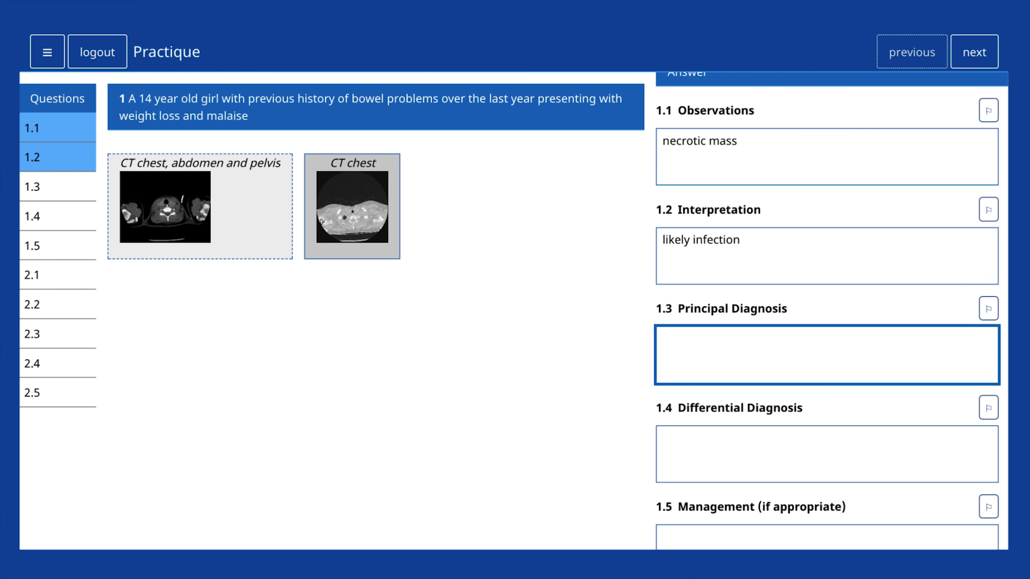
Step: Enlarge the CT chest, abdomen and pelvis image full screen, then close the viewer
{"action": "left_click", "coordinate": [291, 219]}
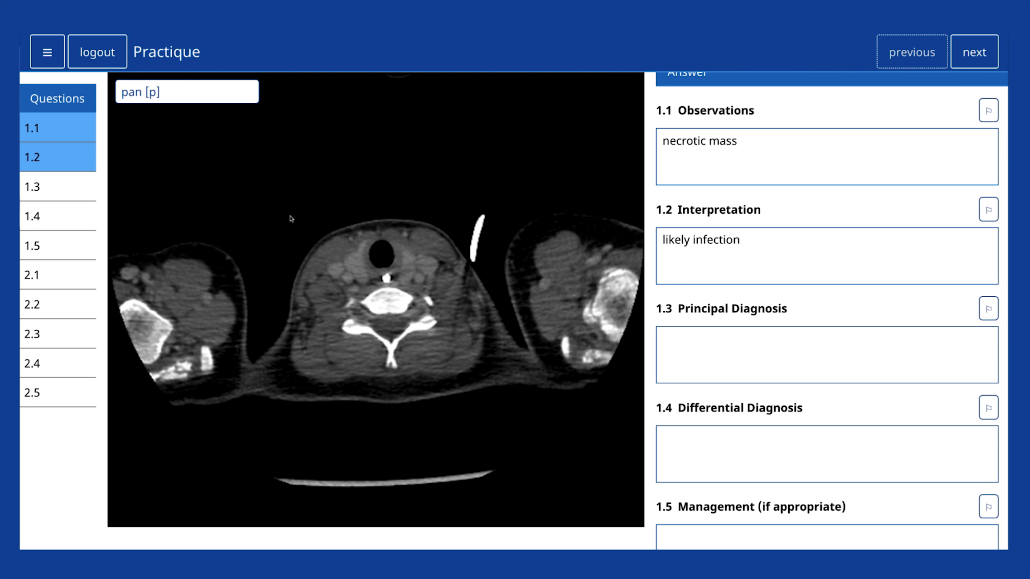
{"action": "double_click", "coordinate": [291, 219]}
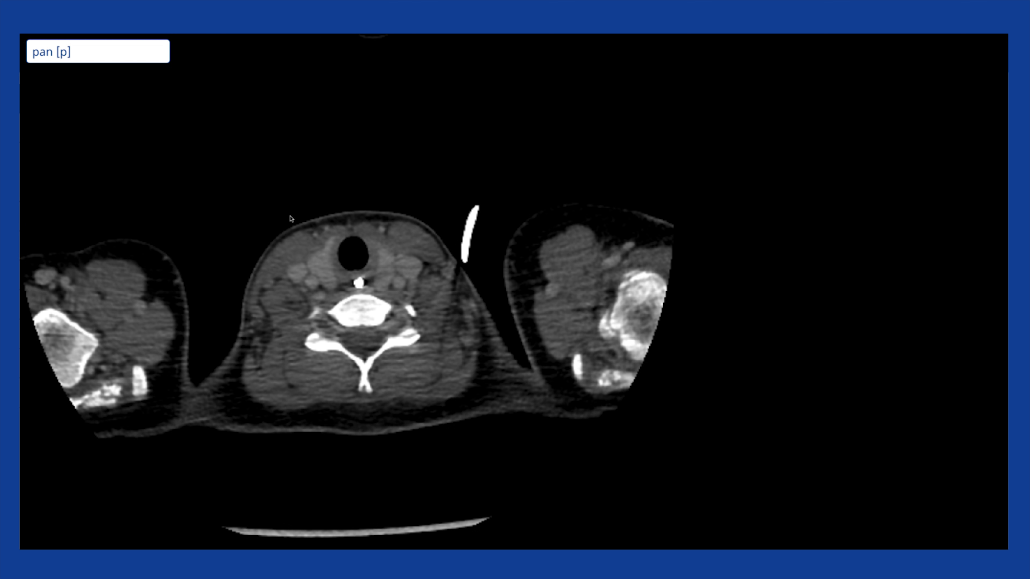
{"action": "left_click", "coordinate": [81, 52]}
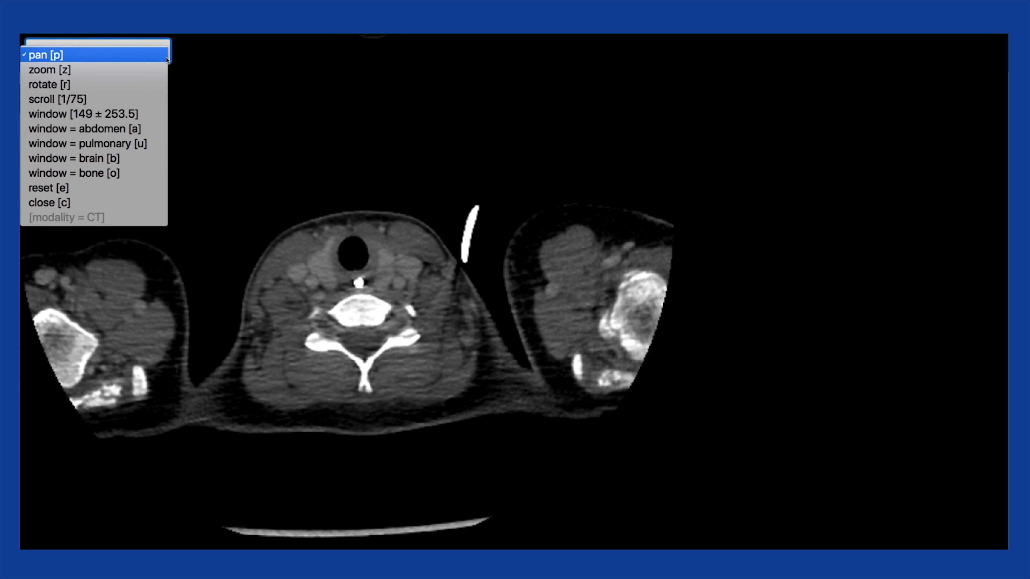
{"action": "left_click", "coordinate": [131, 201]}
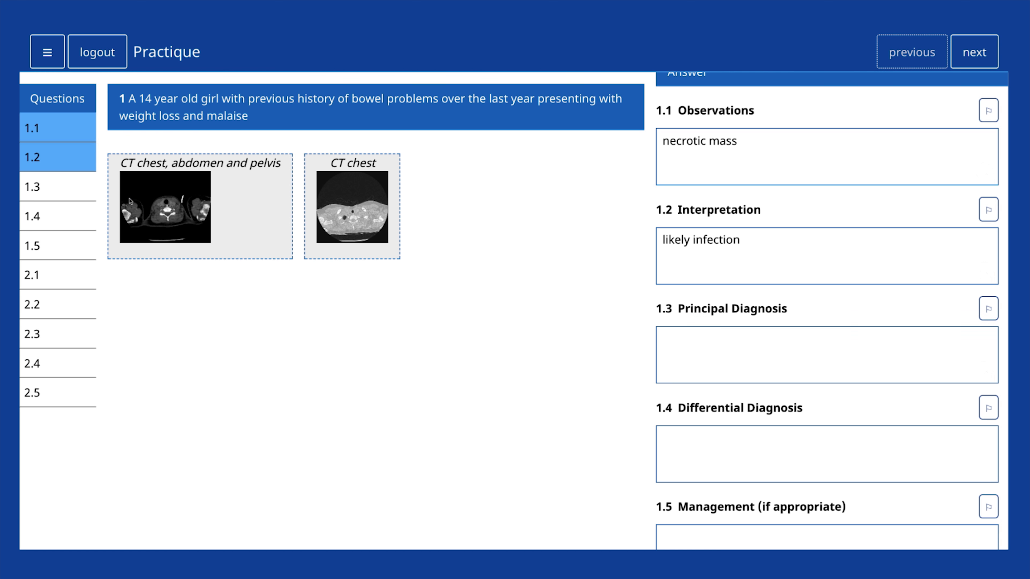
{"action": "double_click", "coordinate": [134, 198]}
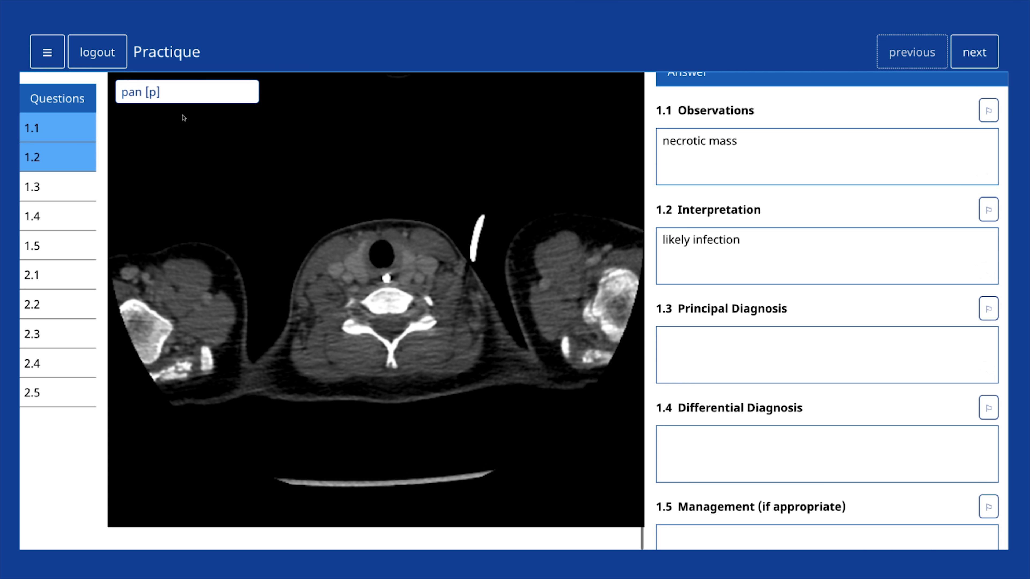
{"action": "left_click", "coordinate": [242, 96]}
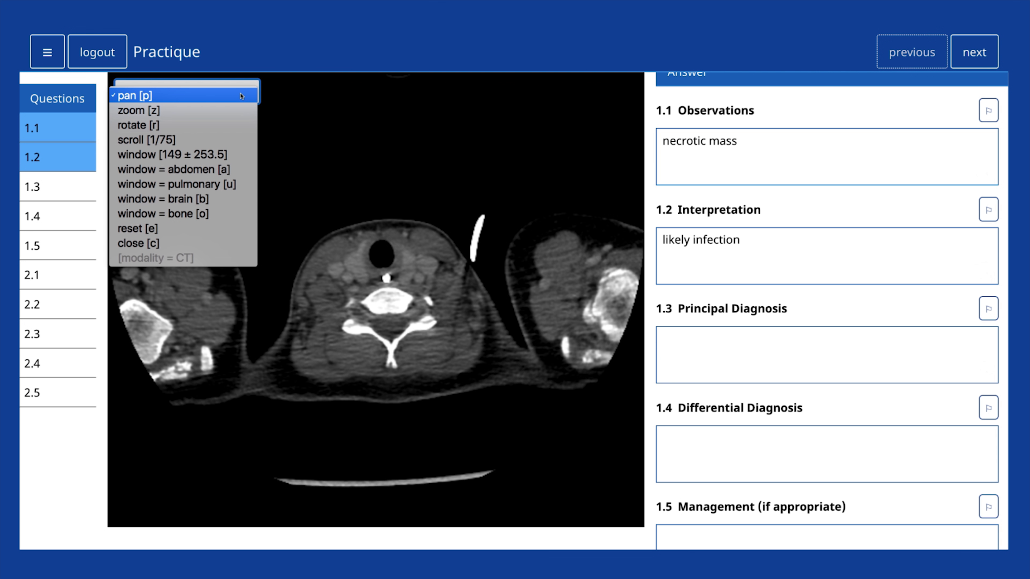
{"action": "left_click", "coordinate": [312, 129]}
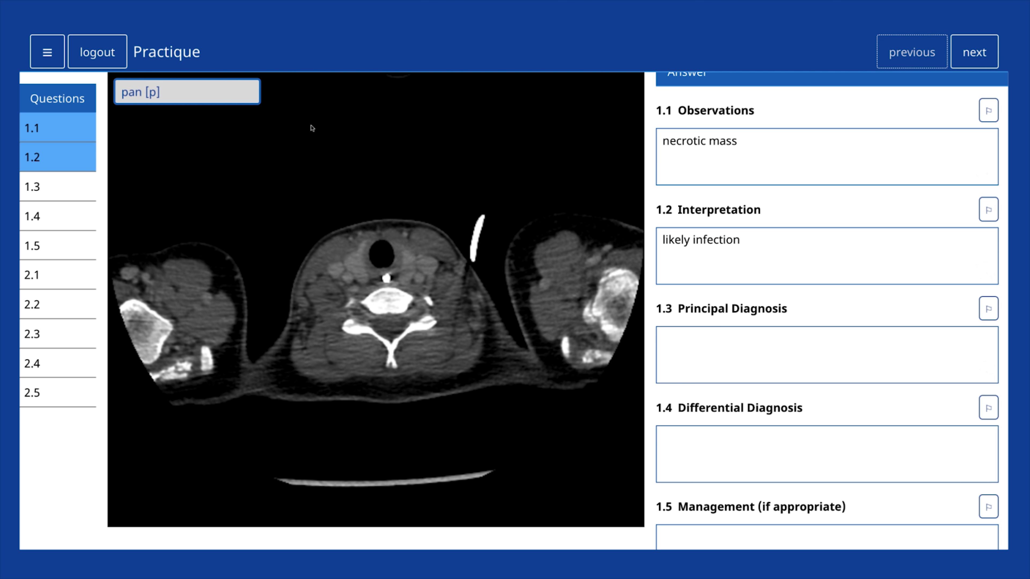
{"action": "key", "text": "r"}
{"action": "key", "text": "z"}
{"action": "key", "text": "p"}
{"action": "key", "text": "r"}
{"action": "key", "text": "z"}
{"action": "left_click", "coordinate": [252, 101]}
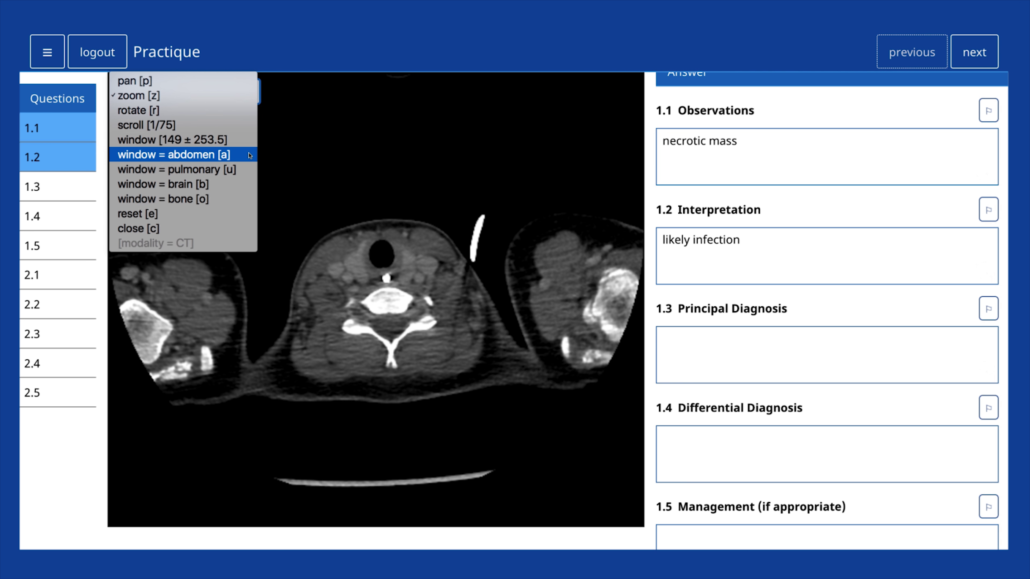
{"action": "left_click", "coordinate": [244, 214]}
{"action": "left_click", "coordinate": [244, 95]}
{"action": "left_click", "coordinate": [242, 154]}
{"action": "left_click", "coordinate": [242, 95]}
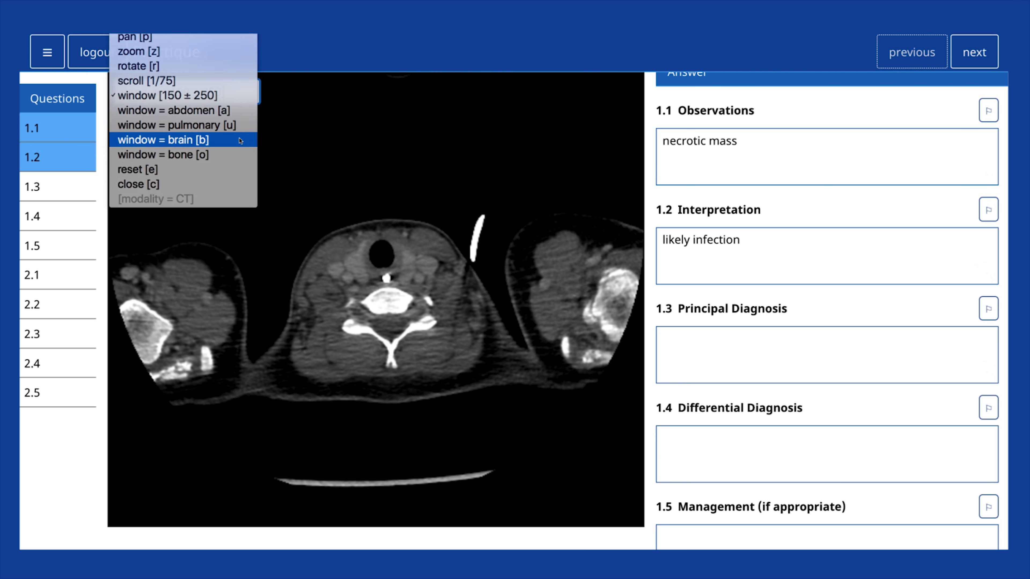
{"action": "left_click", "coordinate": [241, 140]}
{"action": "left_click", "coordinate": [242, 100]}
{"action": "left_click", "coordinate": [241, 155]}
{"action": "left_click", "coordinate": [242, 95]}
{"action": "left_click", "coordinate": [248, 83]}
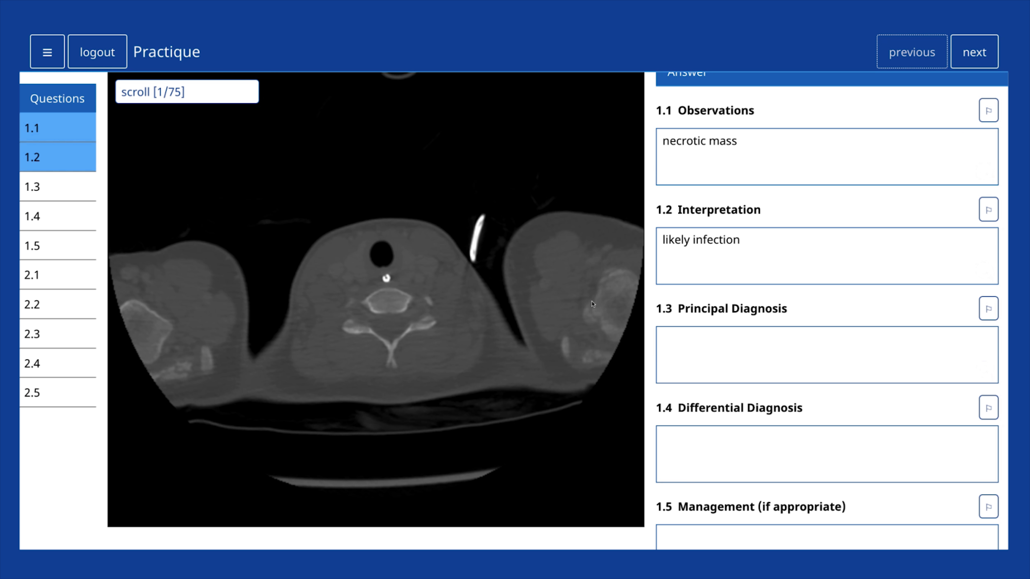
{"action": "left_click_drag", "start_coordinate": [593, 304], "coordinate": [606, 324]}
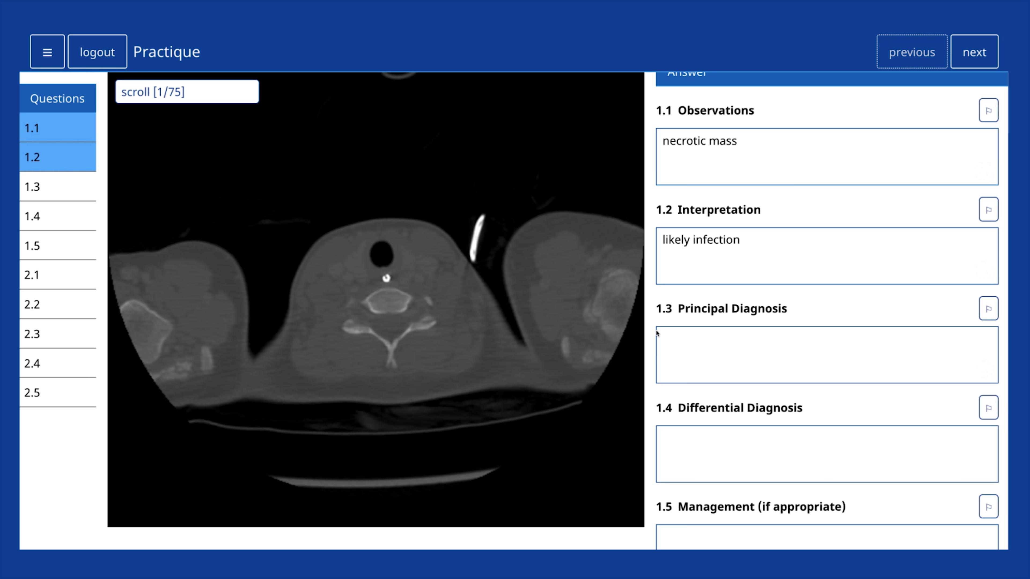
{"action": "left_click", "coordinate": [961, 56]}
Step: Advance to the hip pain case, log out despite unanswered questions, and open the exam list
{"action": "left_click", "coordinate": [961, 57]}
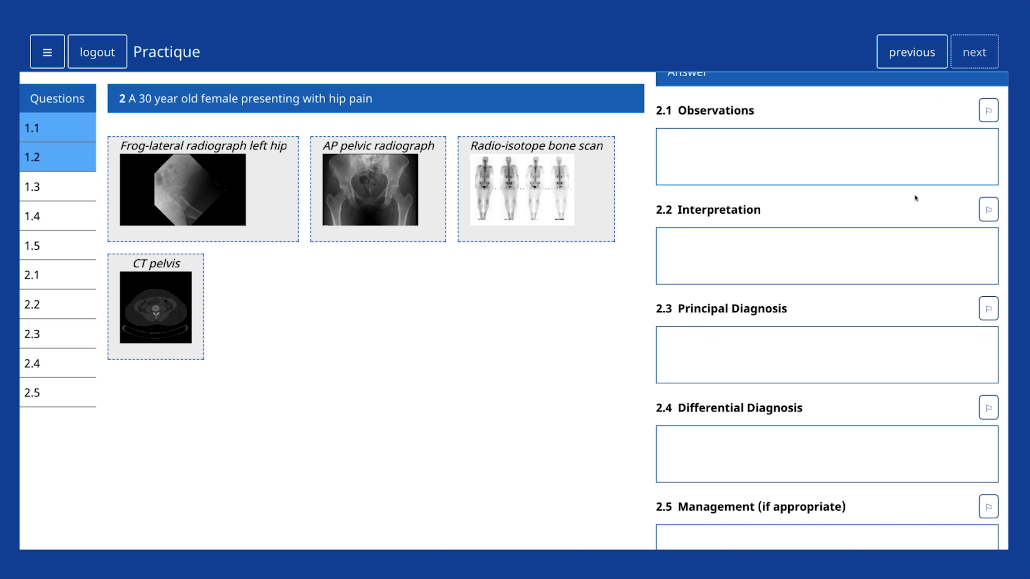
{"action": "left_click", "coordinate": [816, 268]}
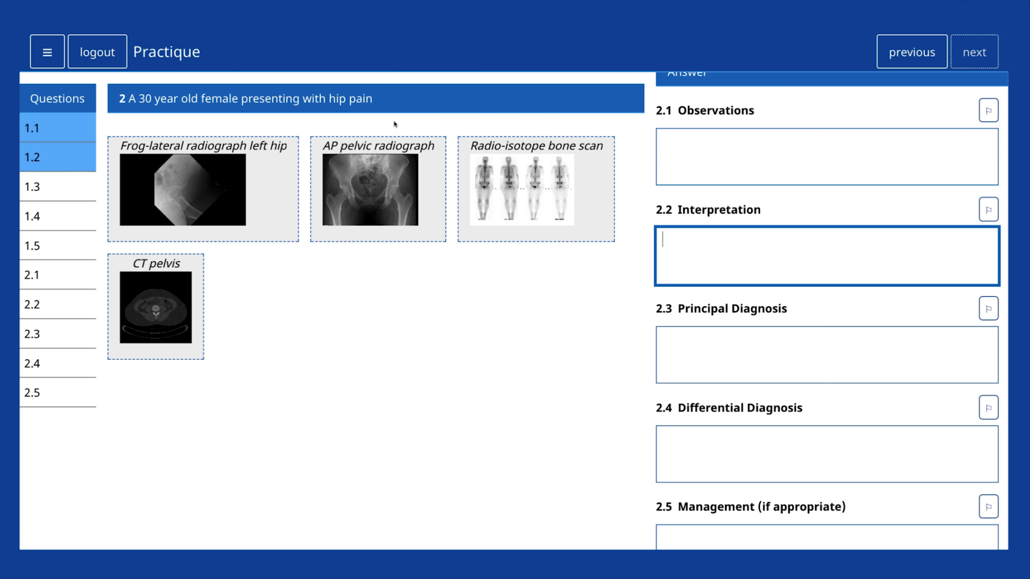
{"action": "left_click", "coordinate": [115, 51]}
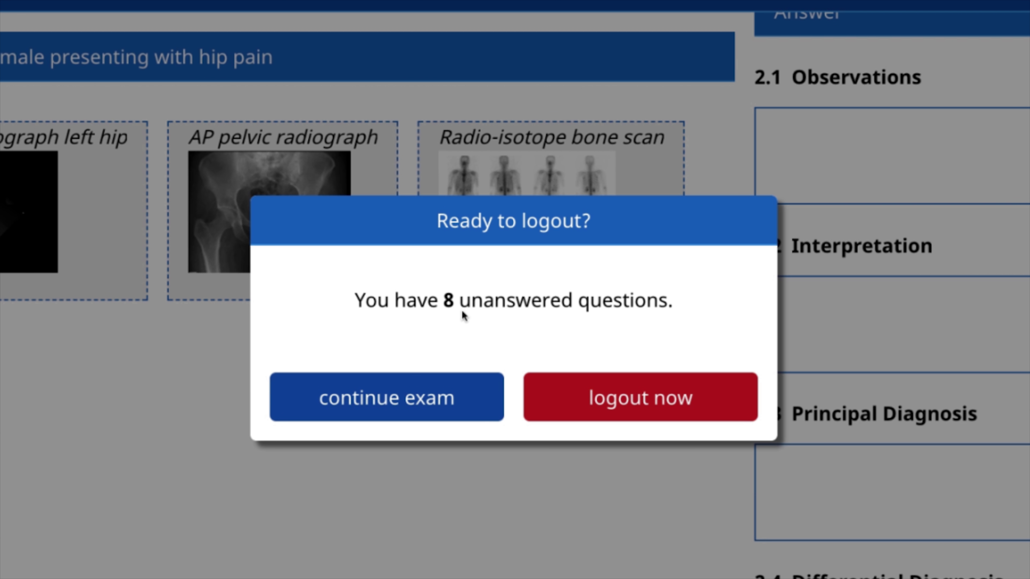
{"action": "left_click", "coordinate": [581, 391]}
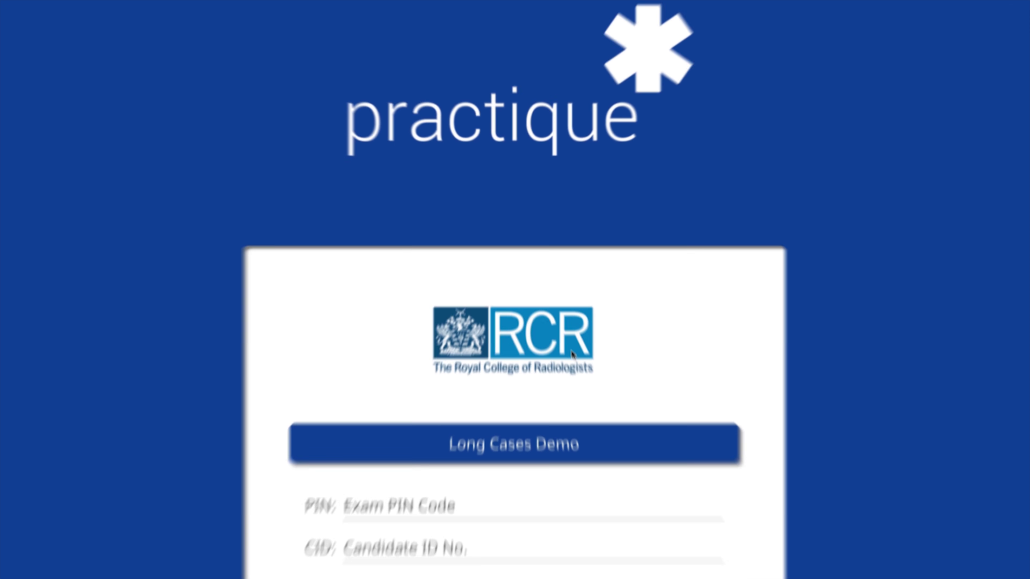
{"action": "left_click", "coordinate": [552, 363]}
Step: Choose Rapid Reporting Demo, log in with the PIN and candidate ID, and begin
{"action": "left_click", "coordinate": [552, 374]}
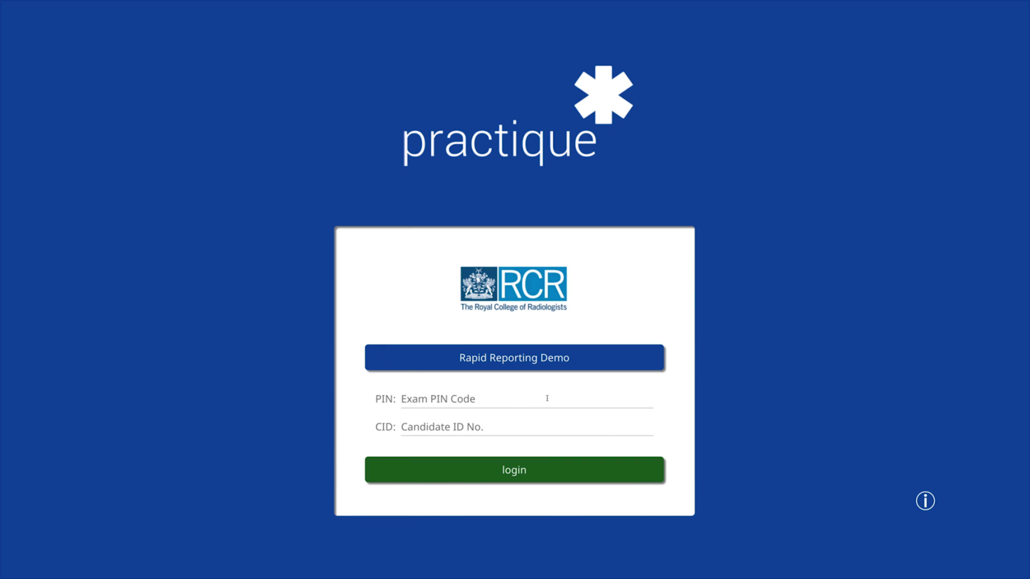
{"action": "type", "text": "65"}
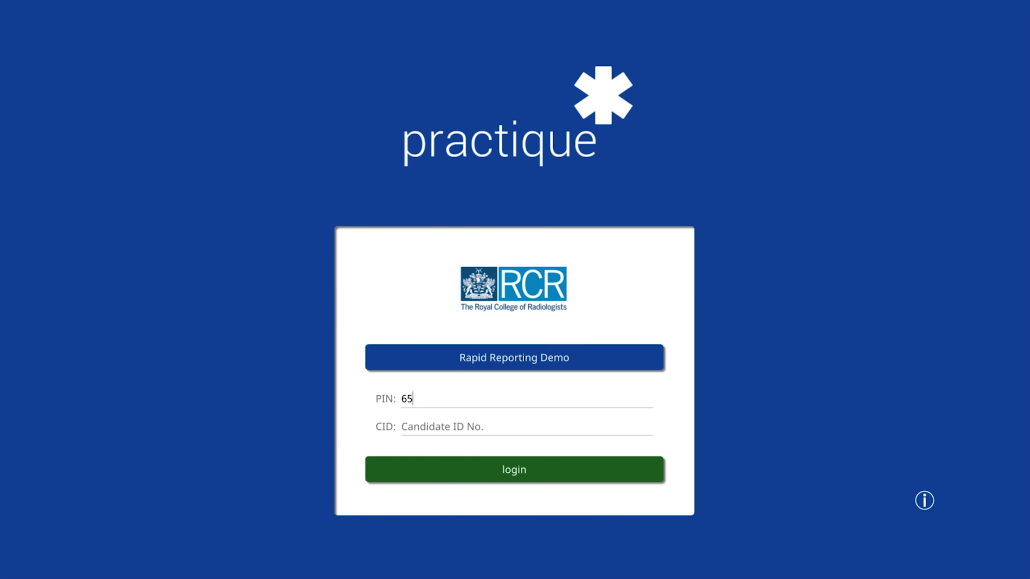
{"action": "type", "text": "7439"}
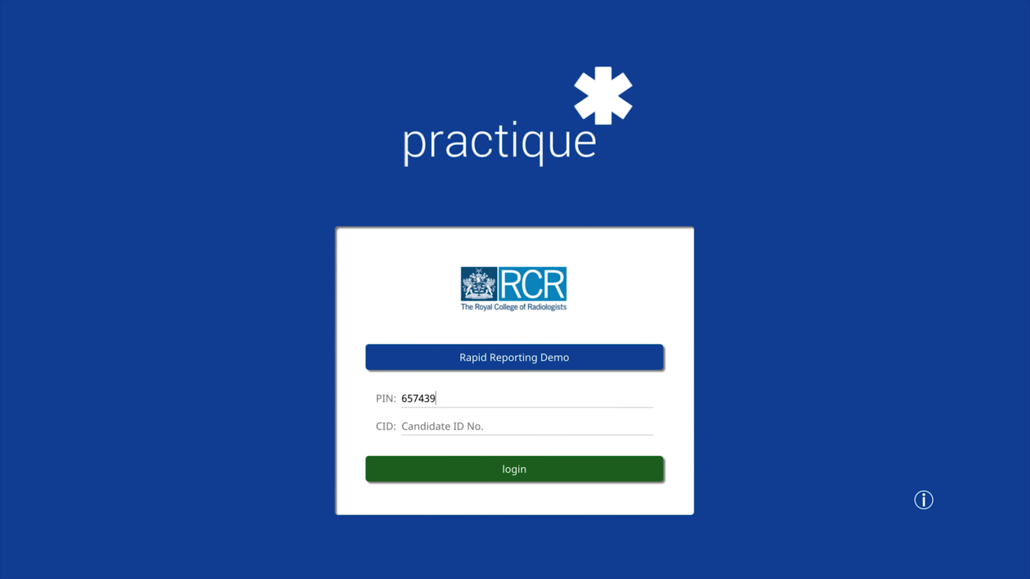
{"action": "type", "text": "11001"}
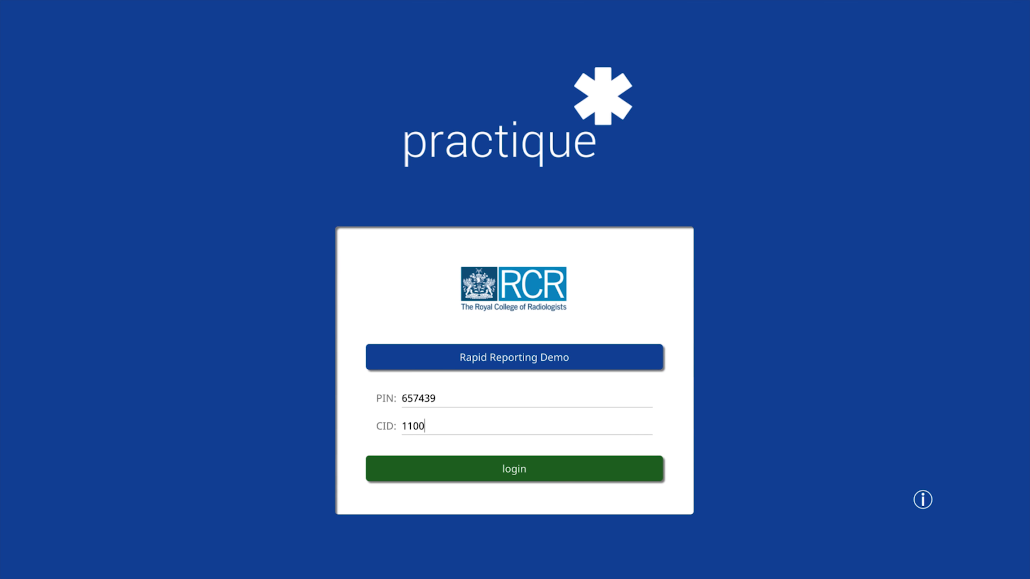
{"action": "left_click", "coordinate": [529, 469]}
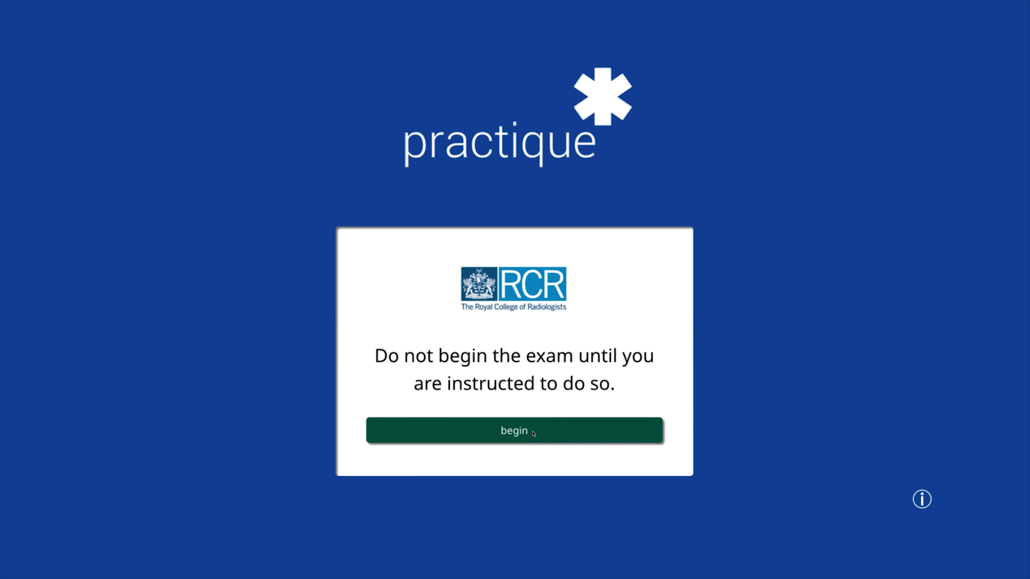
{"action": "left_click", "coordinate": [534, 434]}
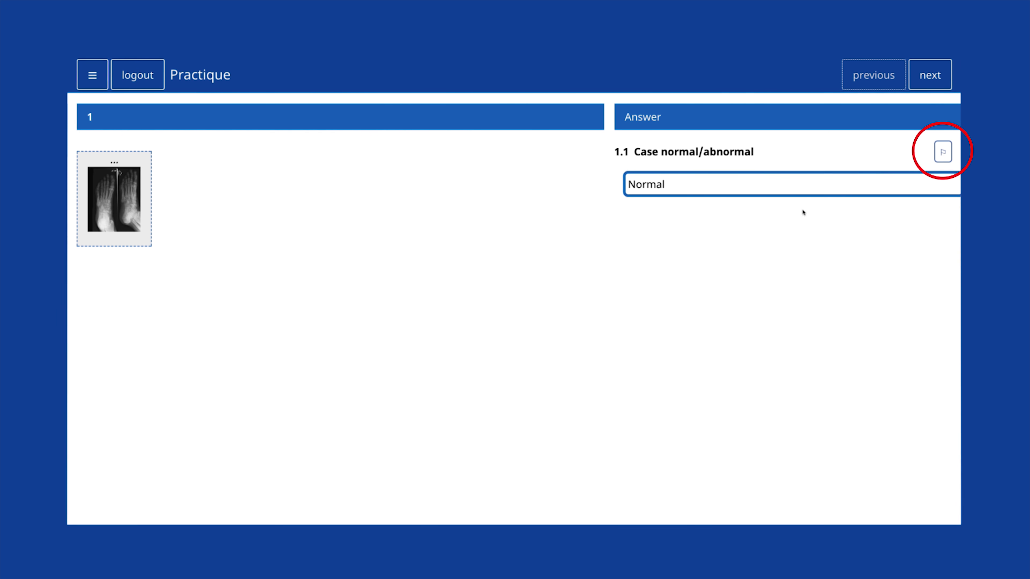
Step: Flag question 1.1 for review, then zoom into the foot X-ray full screen and close it
{"action": "left_click", "coordinate": [943, 153]}
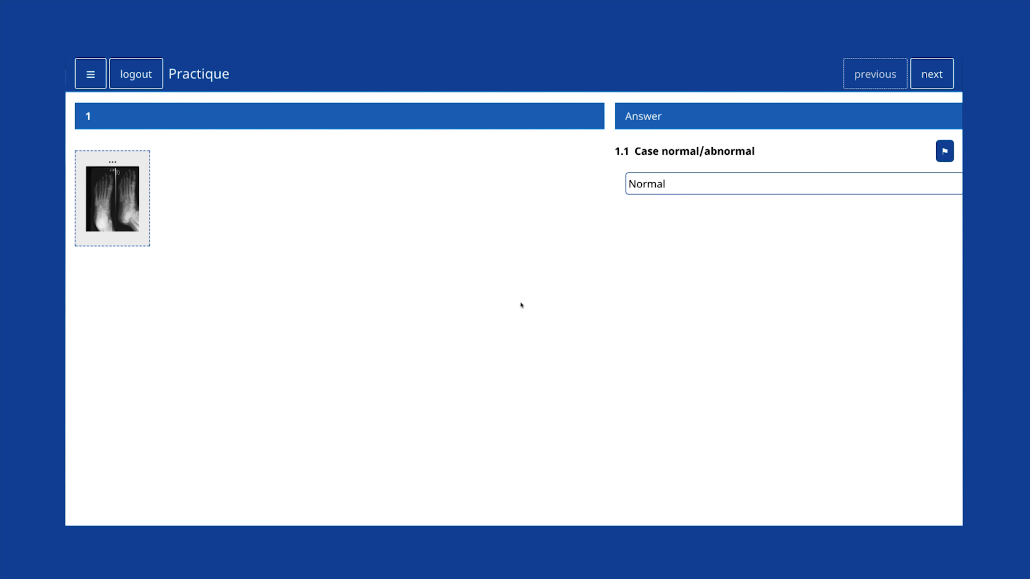
{"action": "left_click", "coordinate": [117, 199]}
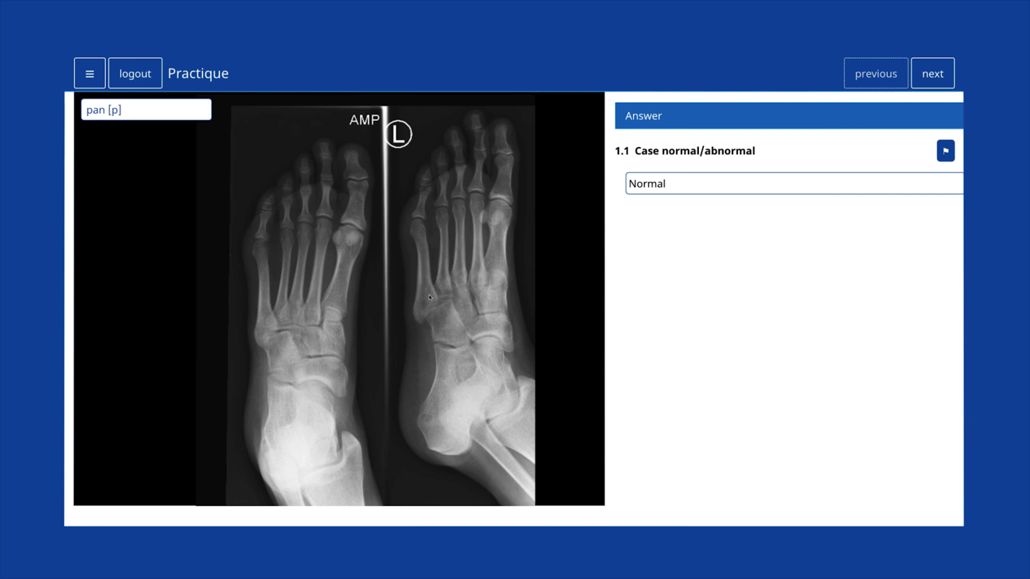
{"action": "left_click", "coordinate": [170, 110]}
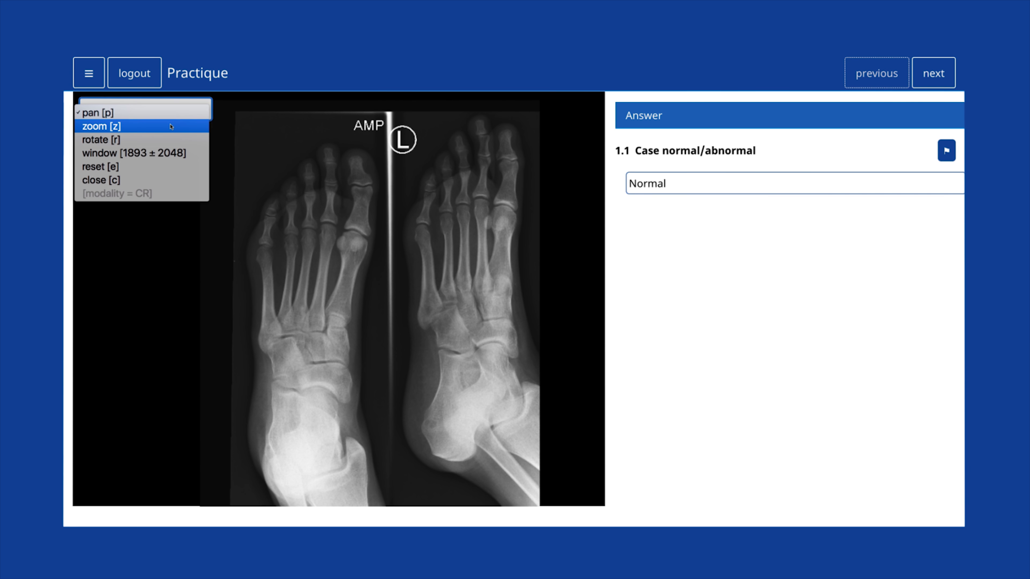
{"action": "left_click", "coordinate": [172, 127]}
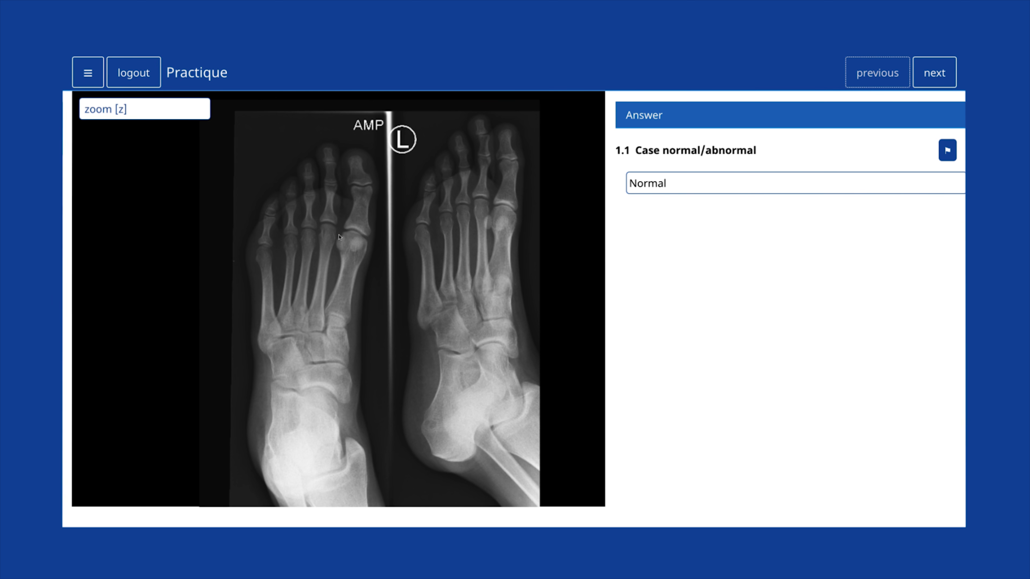
{"action": "double_click", "coordinate": [339, 237]}
{"action": "left_click_drag", "start_coordinate": [339, 236], "coordinate": [243, 117]}
{"action": "left_click", "coordinate": [167, 76]}
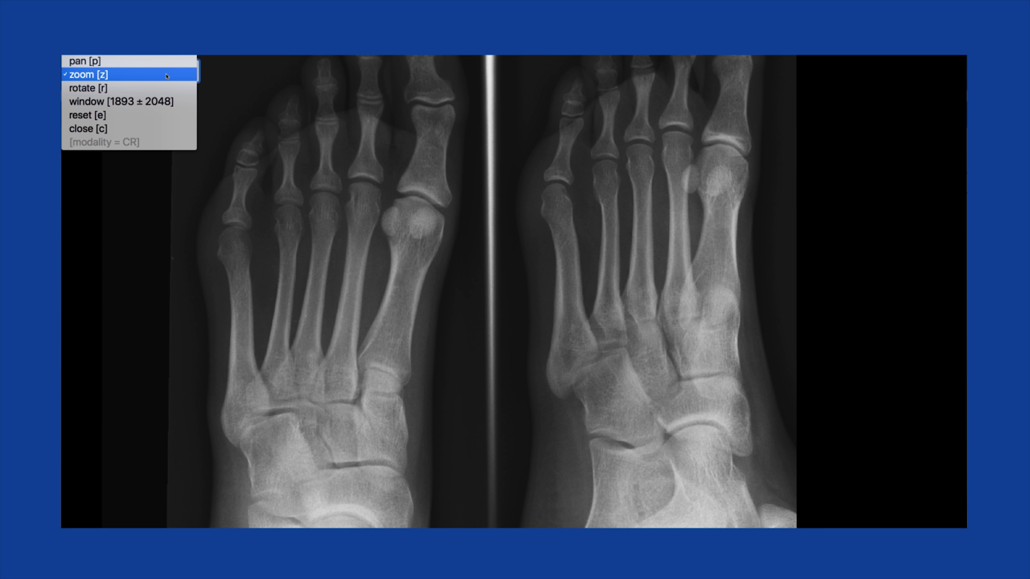
{"action": "left_click", "coordinate": [149, 129]}
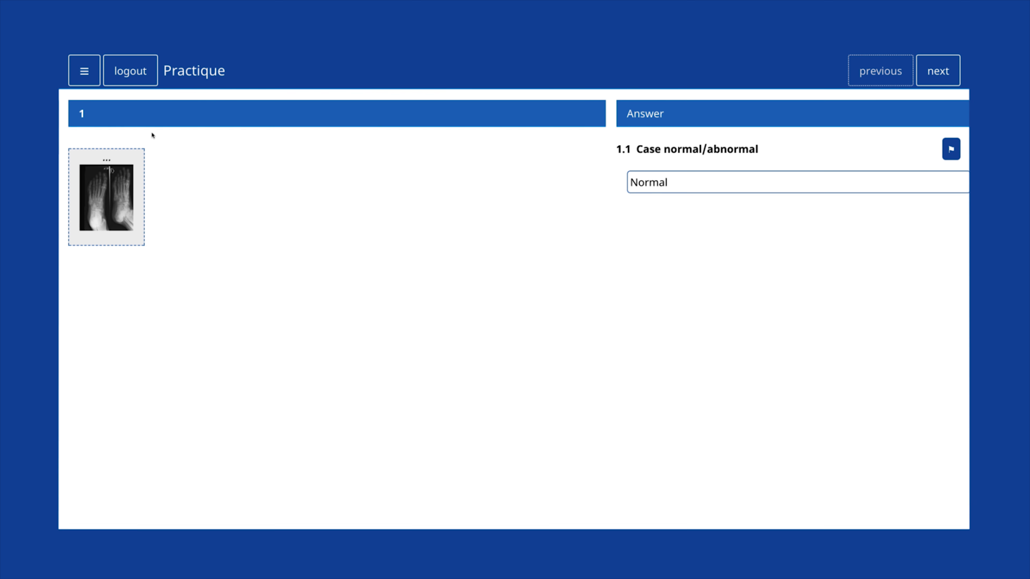
Step: Reopen the foot X-ray, browse the image tools, and reset it to full view
{"action": "left_click", "coordinate": [134, 165]}
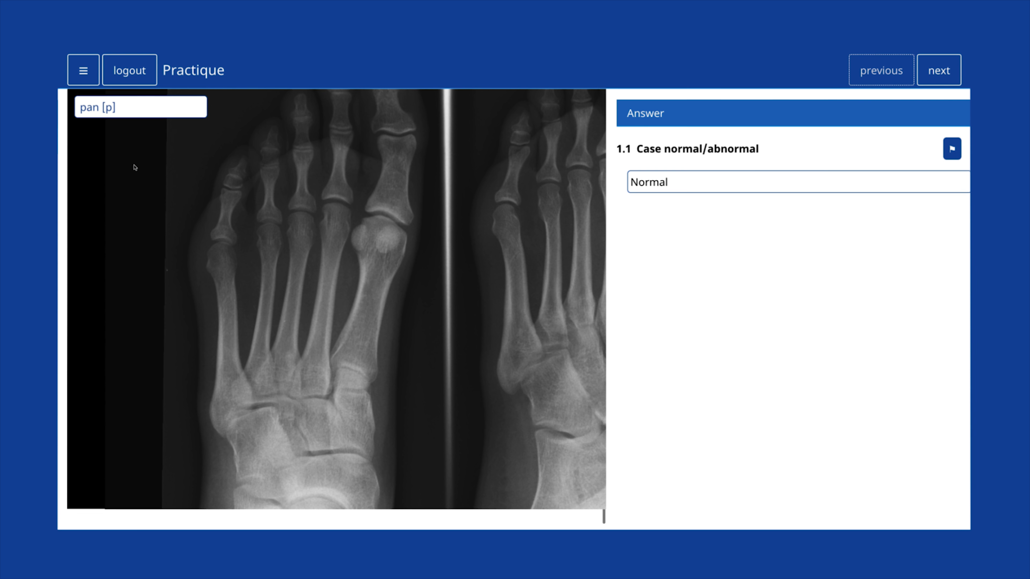
{"action": "scroll", "coordinate": [299, 298], "scroll_direction": "up", "scroll_amount": 3}
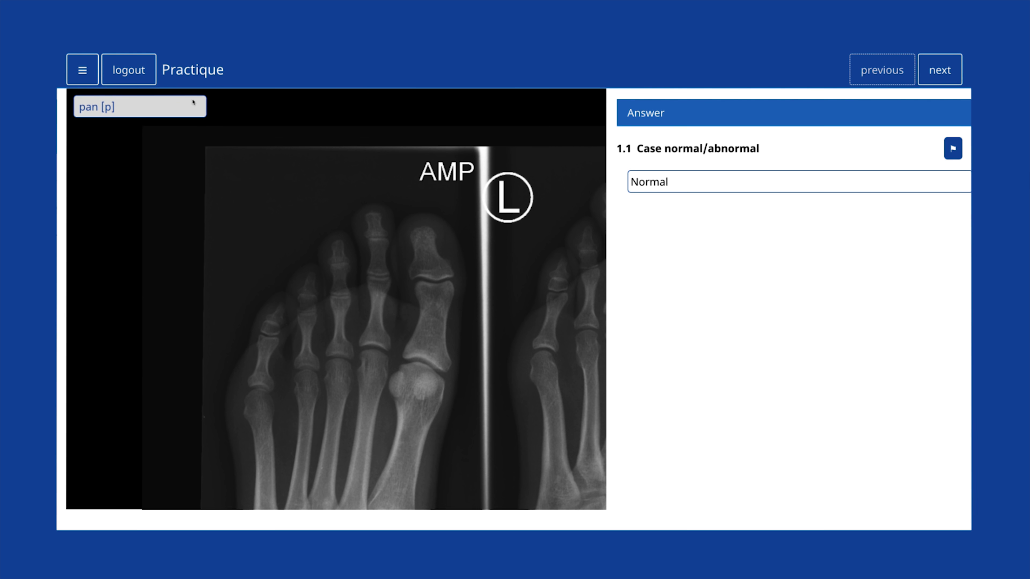
{"action": "left_click", "coordinate": [193, 102]}
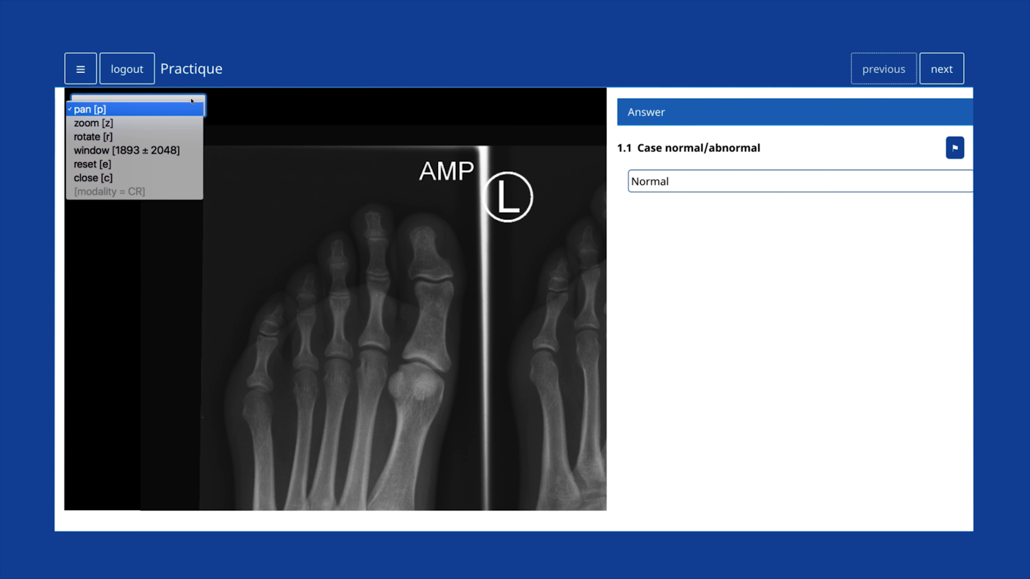
{"action": "key", "text": "Down"}
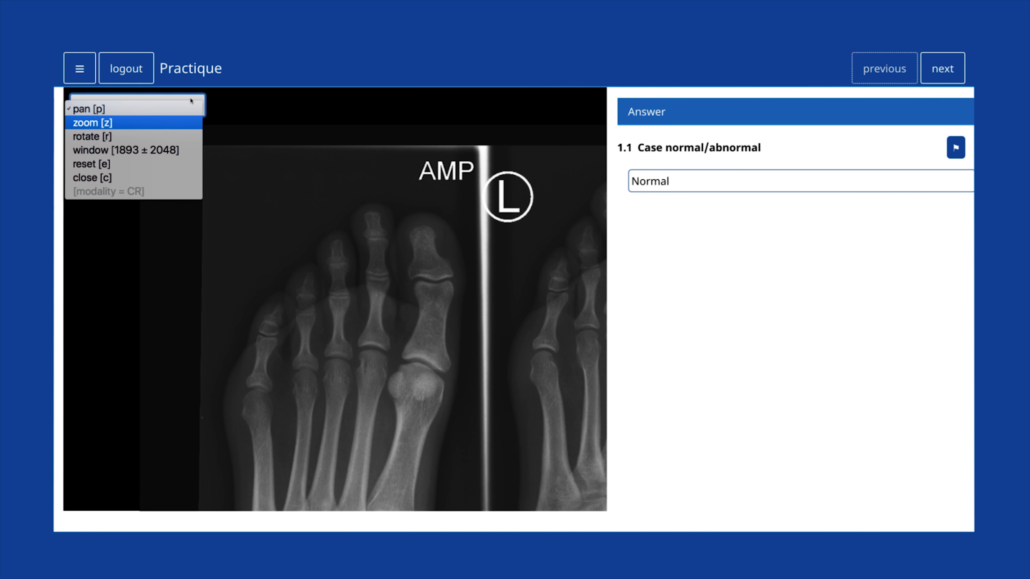
{"action": "key", "text": "Down"}
{"action": "key", "text": "Up"}
{"action": "key", "text": "Up"}
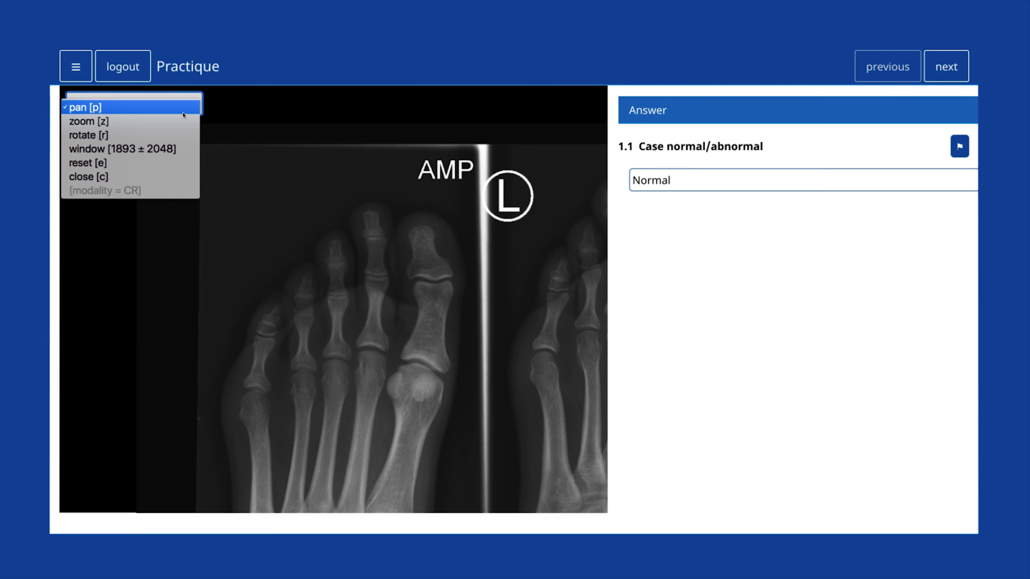
{"action": "left_click", "coordinate": [175, 162]}
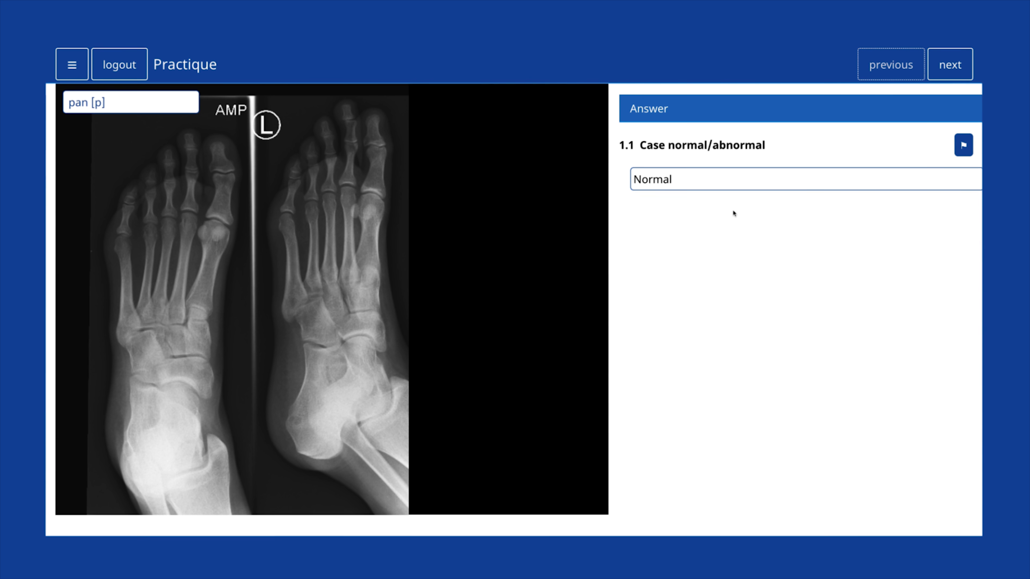
{"action": "left_click", "coordinate": [864, 174]}
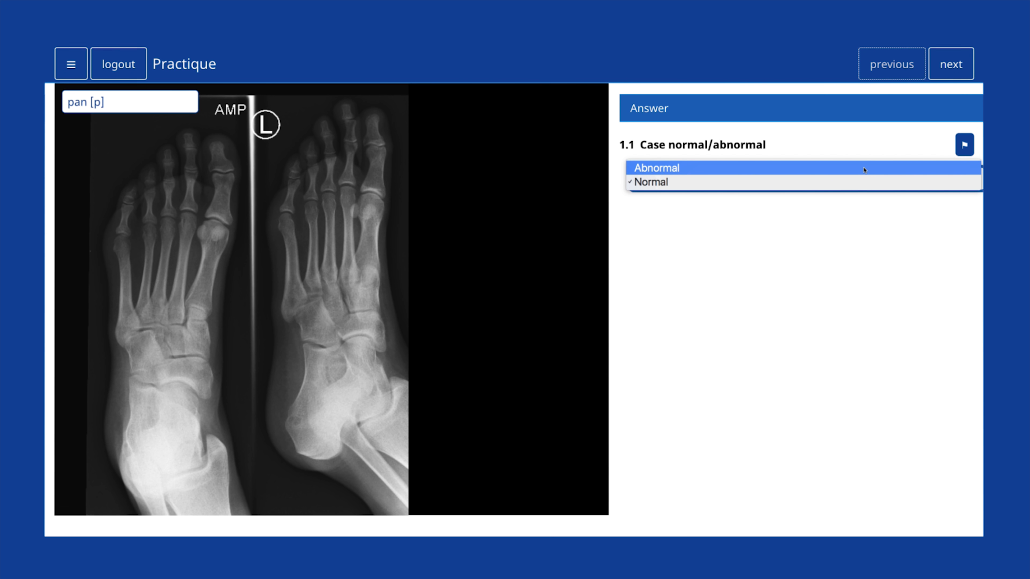
Step: Keep case 1 as Normal, then mark case 2 Abnormal with reason 'right pneumothorax'
{"action": "left_click", "coordinate": [860, 183]}
{"action": "left_click", "coordinate": [952, 64]}
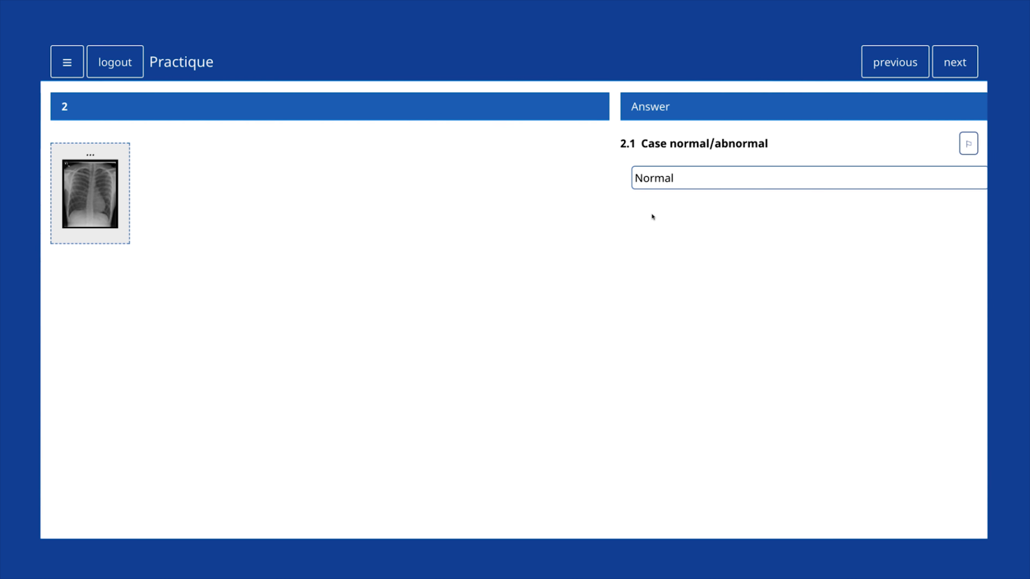
{"action": "left_click", "coordinate": [529, 280]}
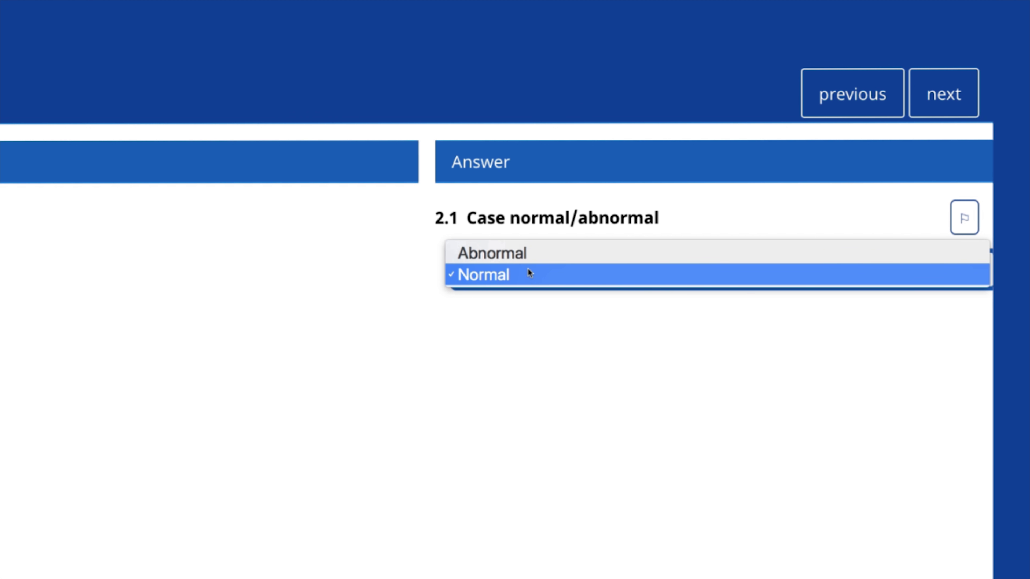
{"action": "left_click", "coordinate": [529, 253]}
{"action": "left_click", "coordinate": [514, 368]}
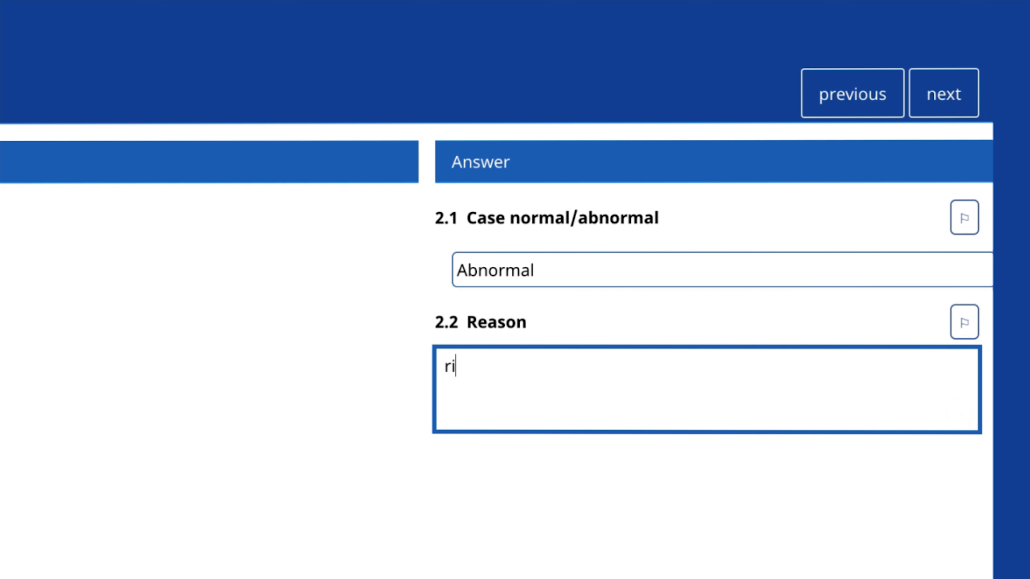
{"action": "type", "text": "right pneumotho"}
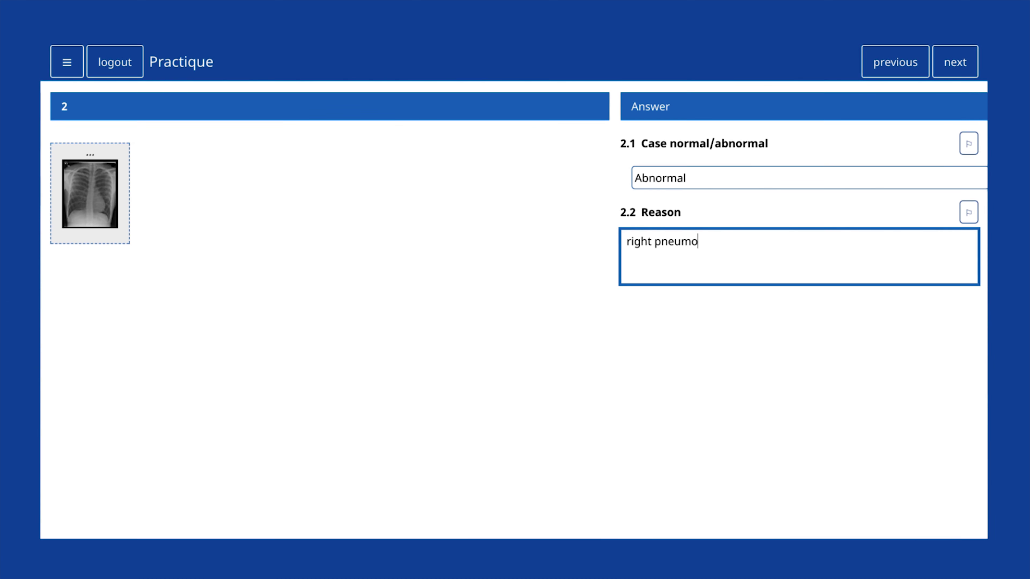
{"action": "type", "text": "rax"}
{"action": "left_click", "coordinate": [642, 322]}
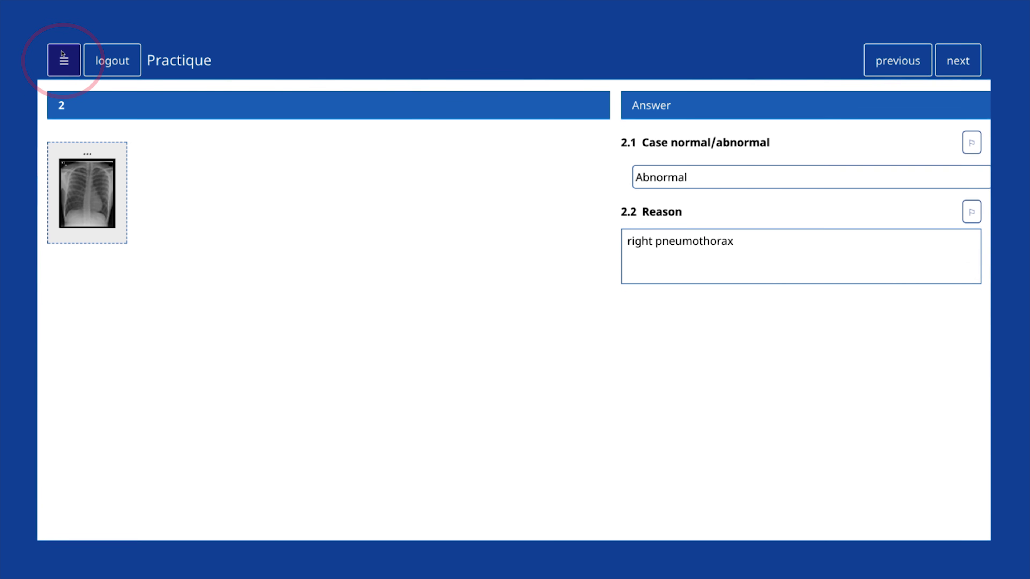
Step: Jump to question 3.1 from the question list and answer case 3 as Normal
{"action": "left_click", "coordinate": [64, 57]}
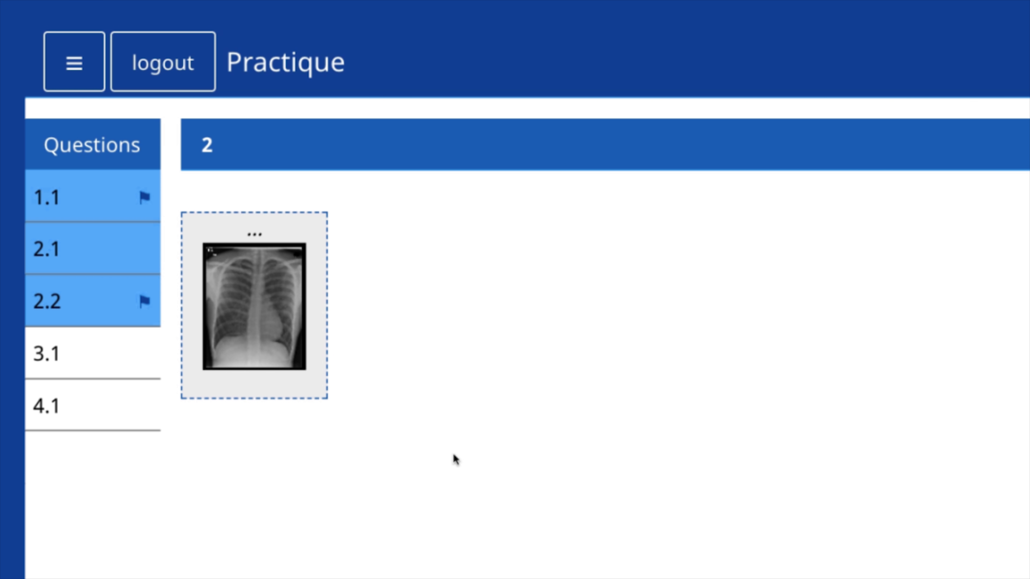
{"action": "left_click", "coordinate": [123, 369]}
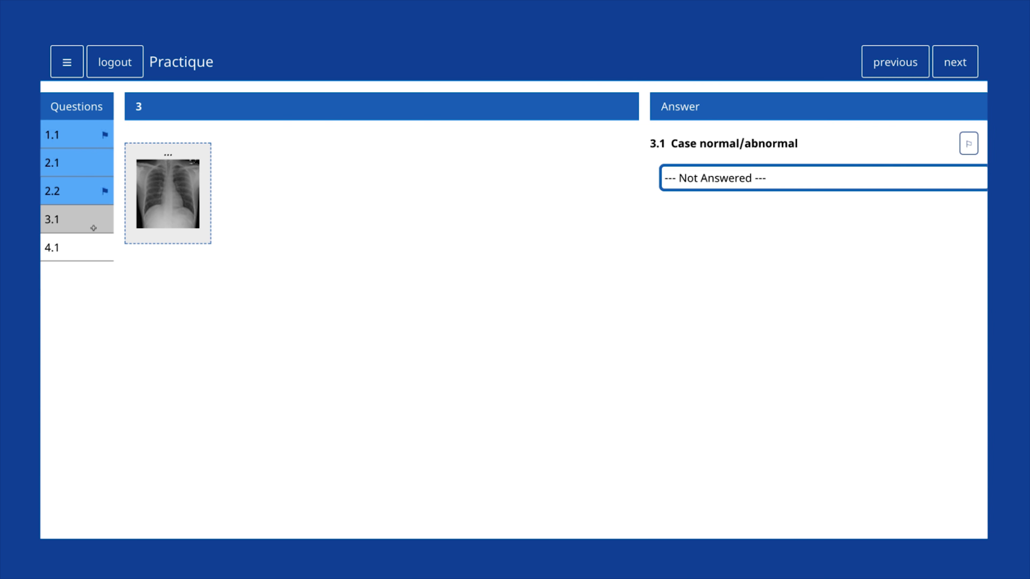
{"action": "left_click", "coordinate": [741, 179]}
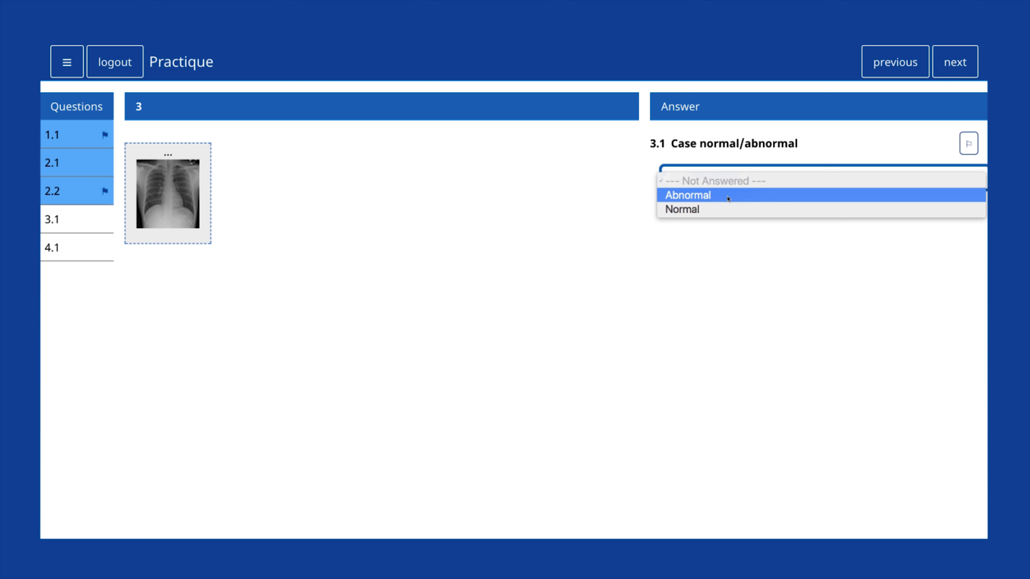
{"action": "left_click", "coordinate": [725, 209]}
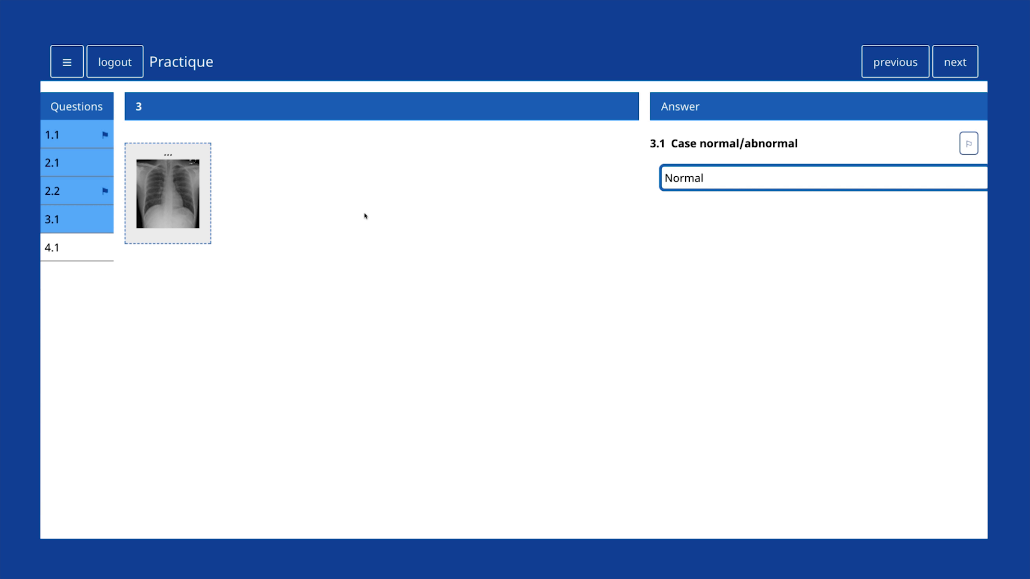
Step: Revisit question 2, return to question 3, then log out of the exam
{"action": "left_click", "coordinate": [872, 73]}
{"action": "left_click", "coordinate": [950, 69]}
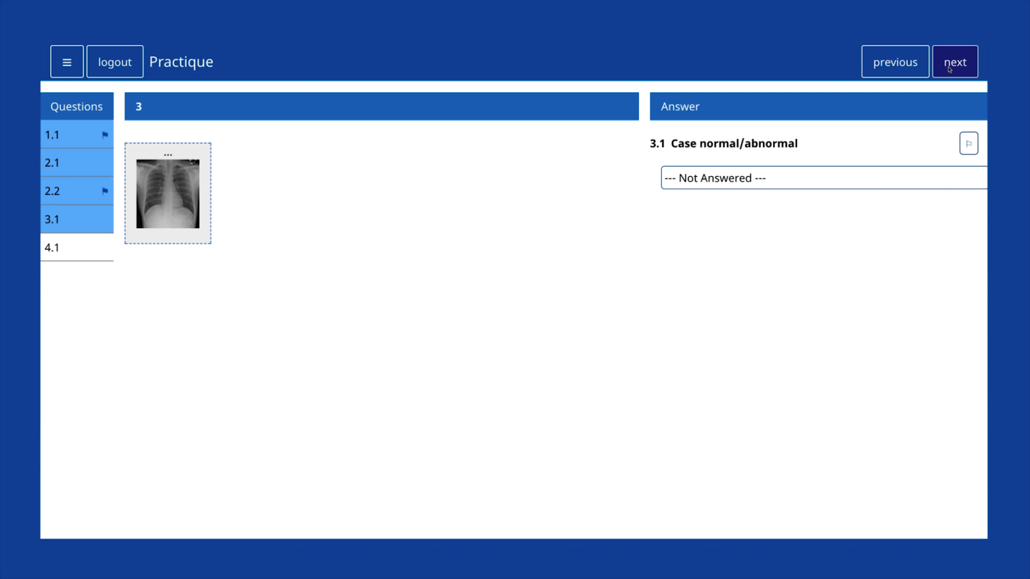
{"action": "left_click", "coordinate": [132, 70]}
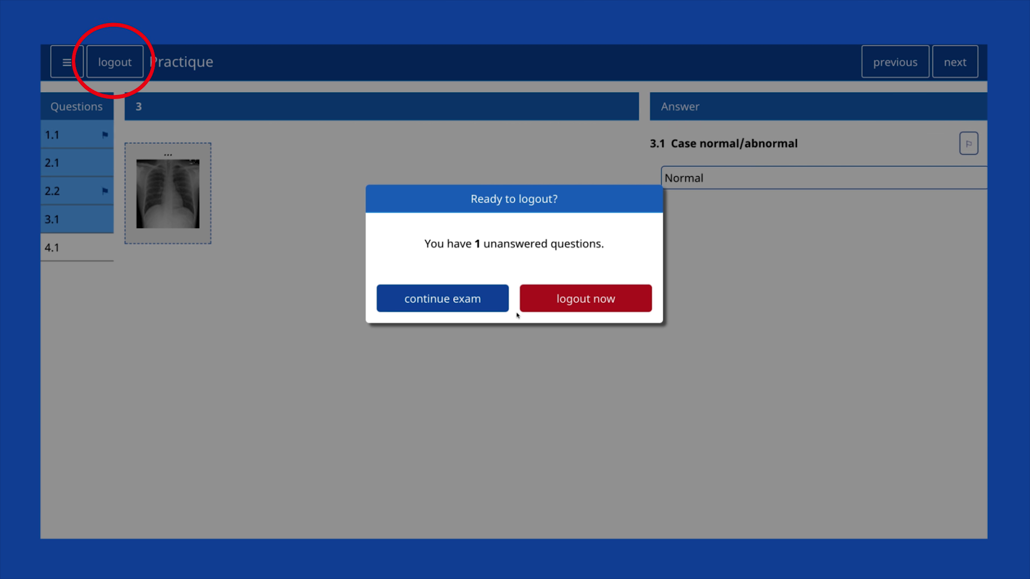
{"action": "left_click", "coordinate": [576, 308]}
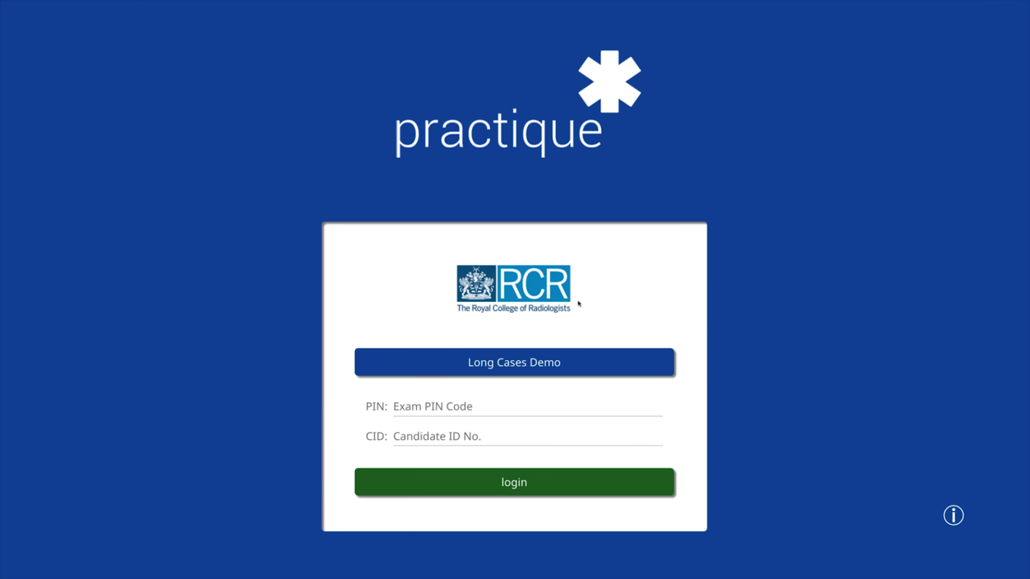